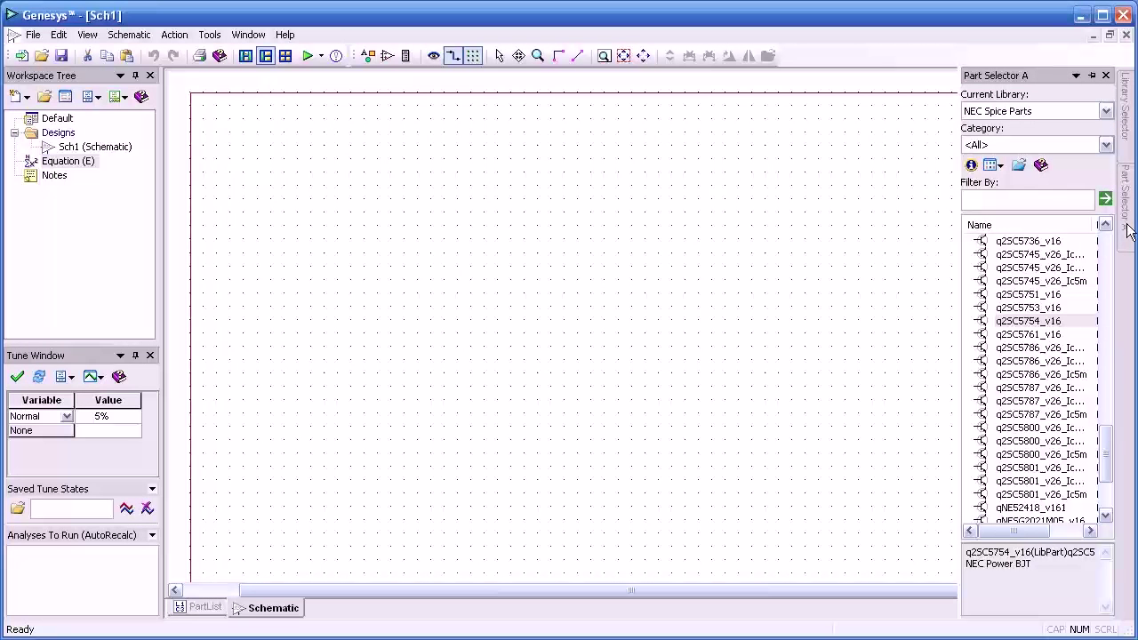
Place the q2SC5754_v16 transistor Q1 on the schematic and ground its emitter.
left_click(1013, 321)
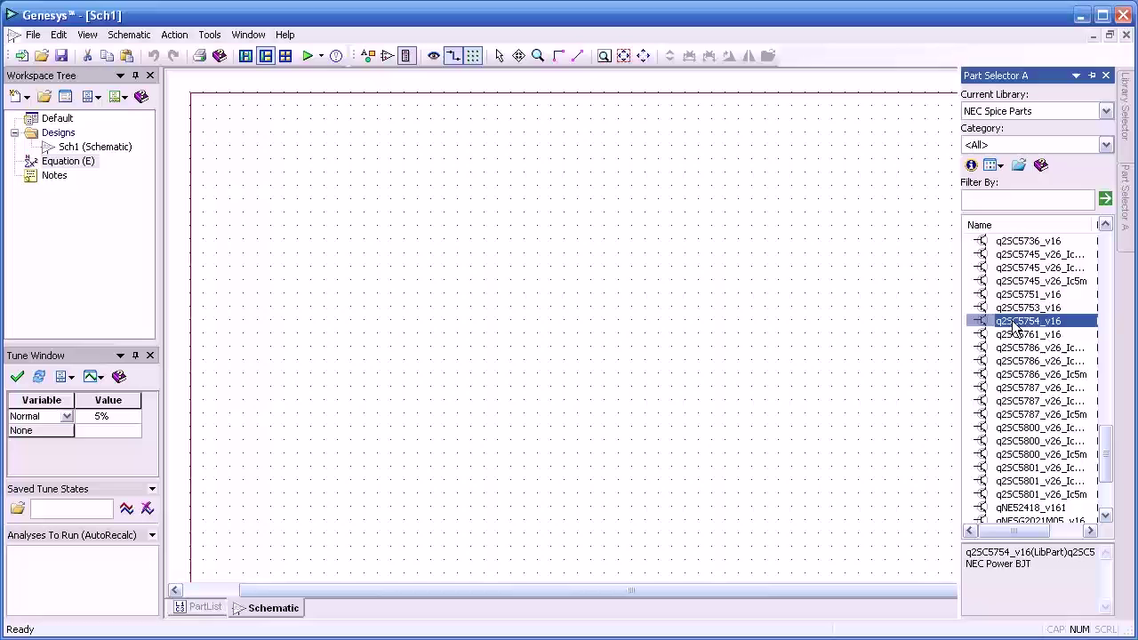
left_click_drag(558, 338, 612, 322)
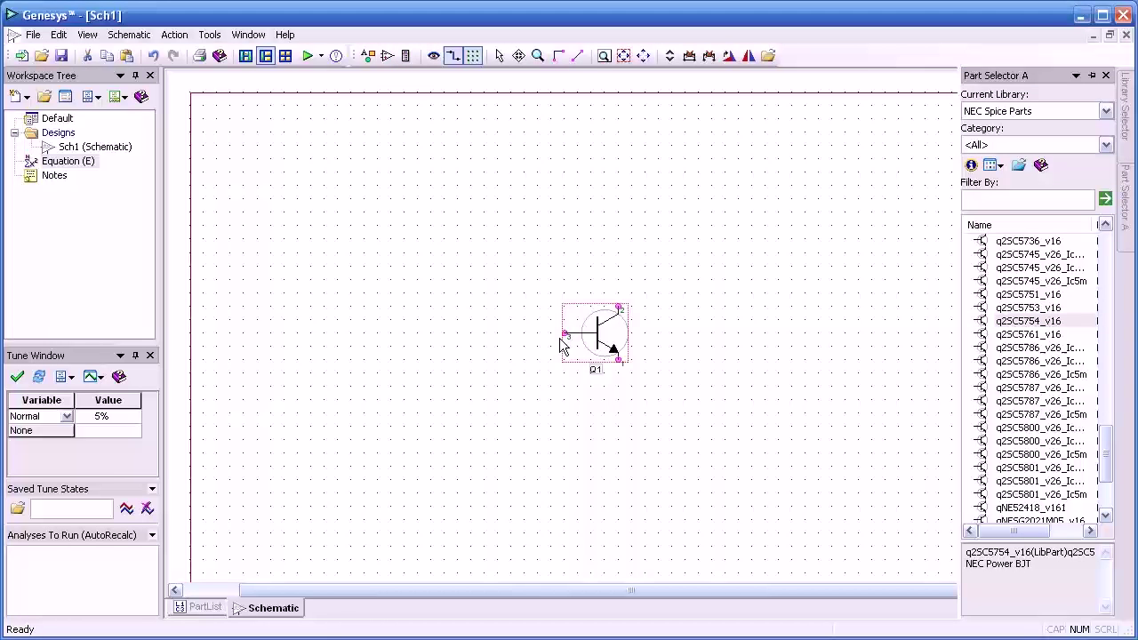
mouse_move(595, 335)
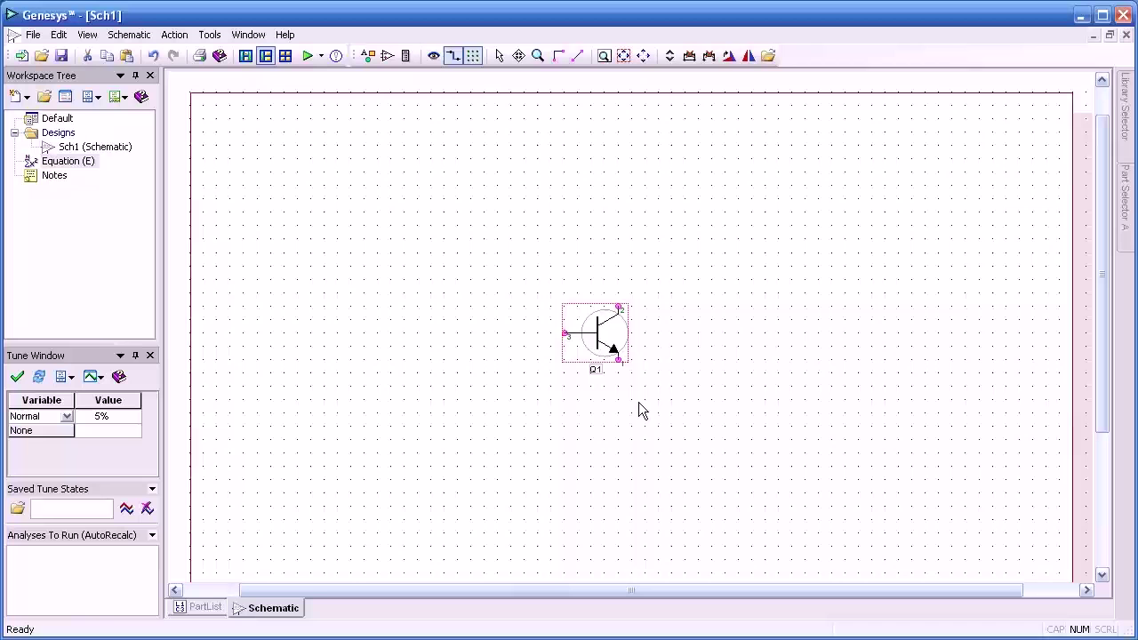
left_click(617, 359)
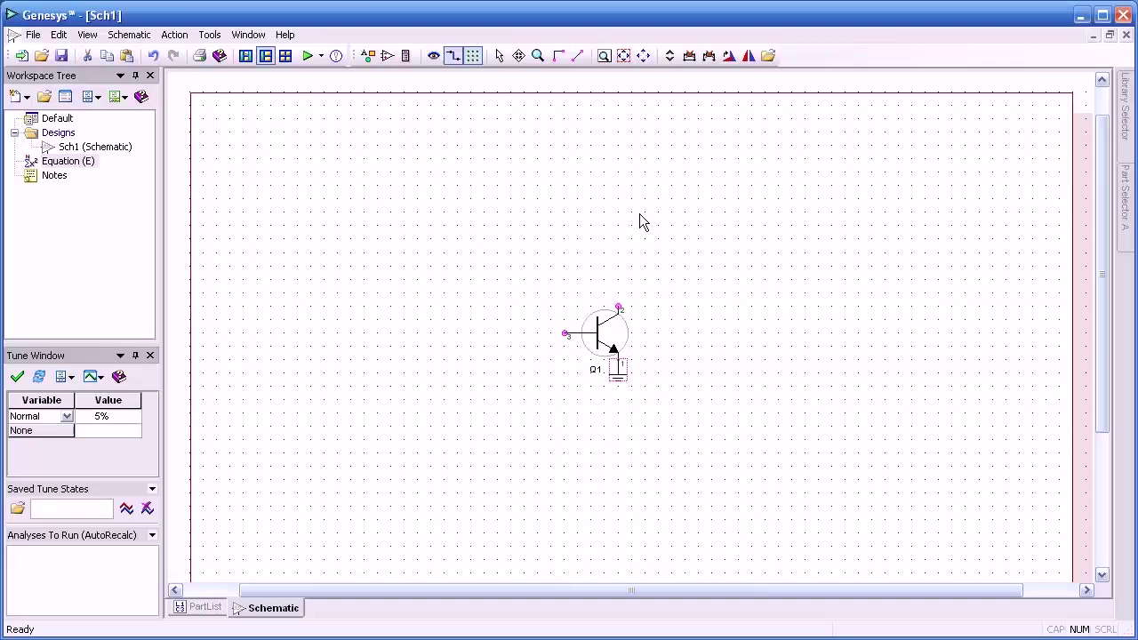
Add inductor L1 at the collector and capacitor C1 to the right of the transistor.
key("l")
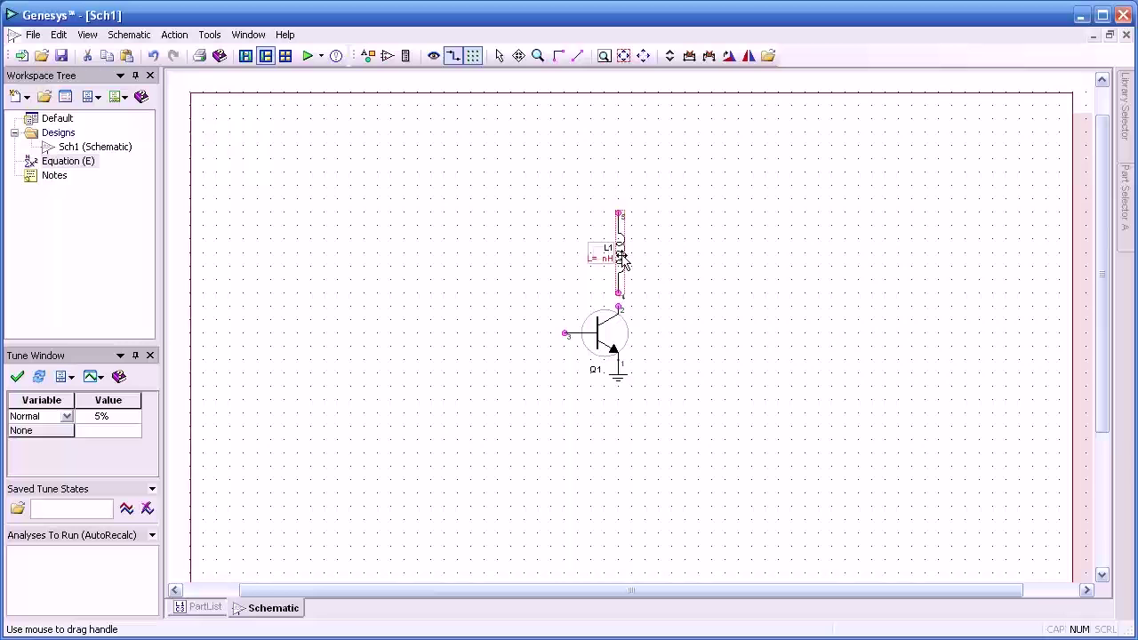
left_click(622, 273)
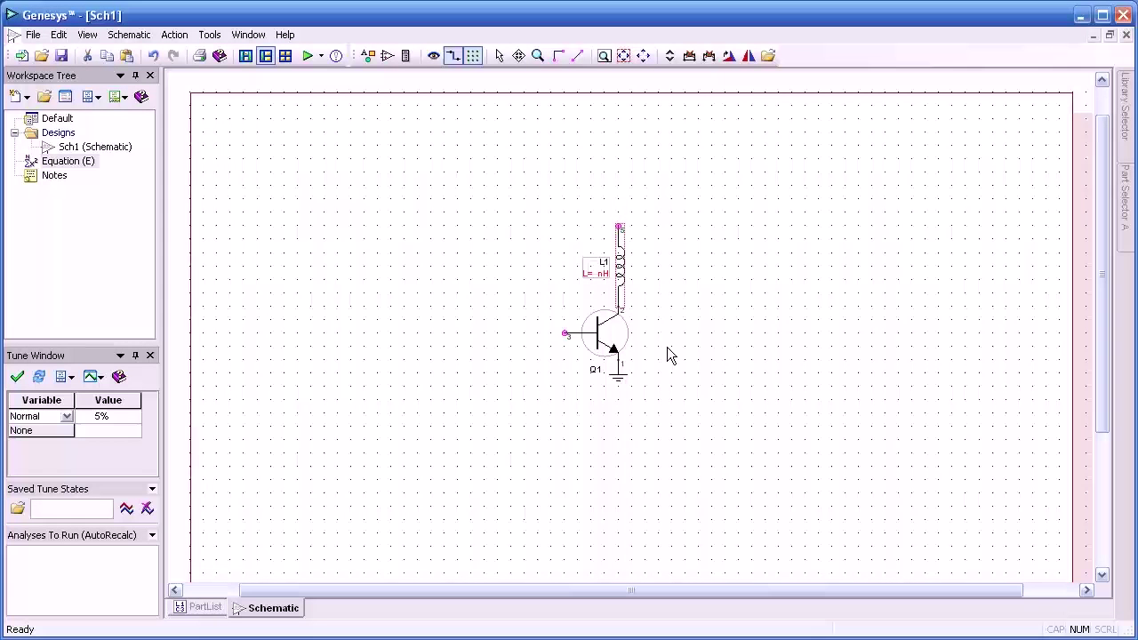
key("c")
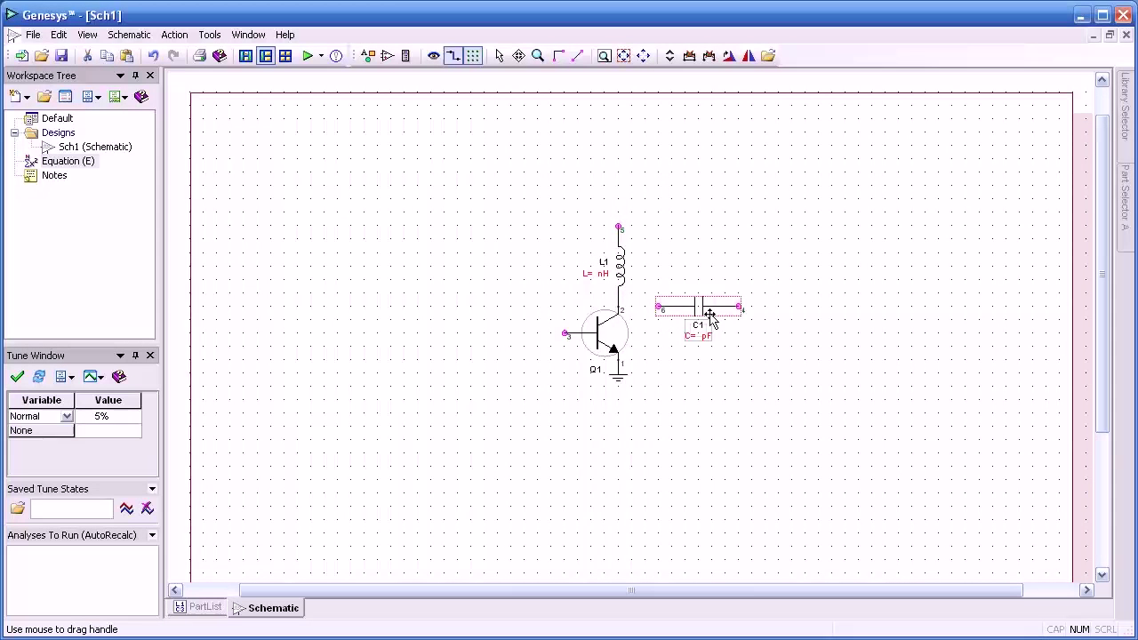
left_click(711, 317)
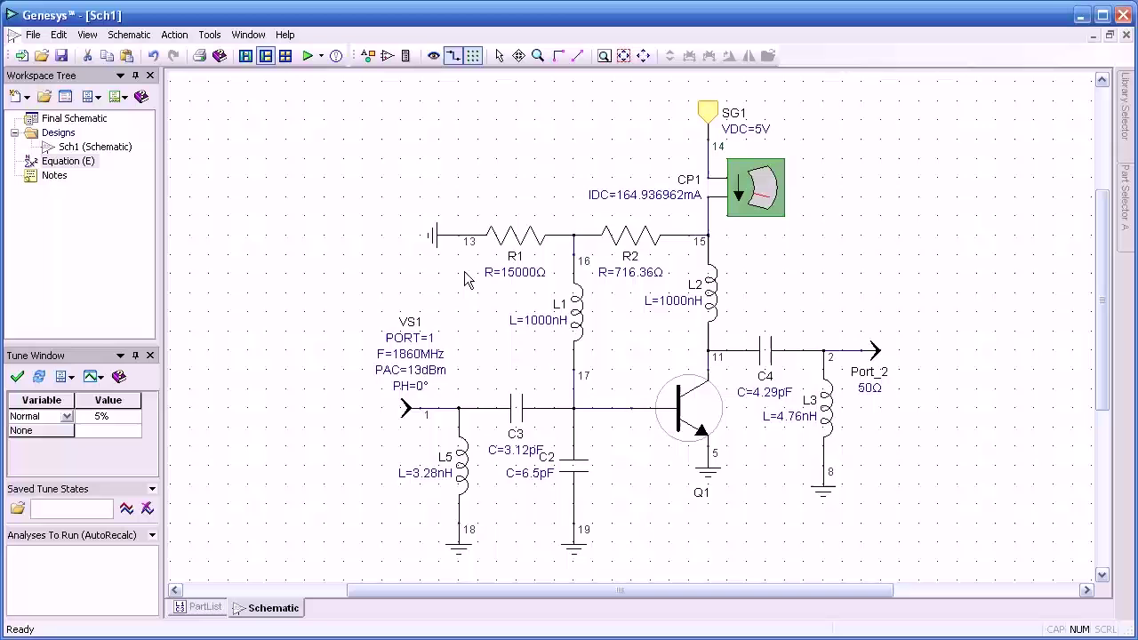
mouse_move(405, 407)
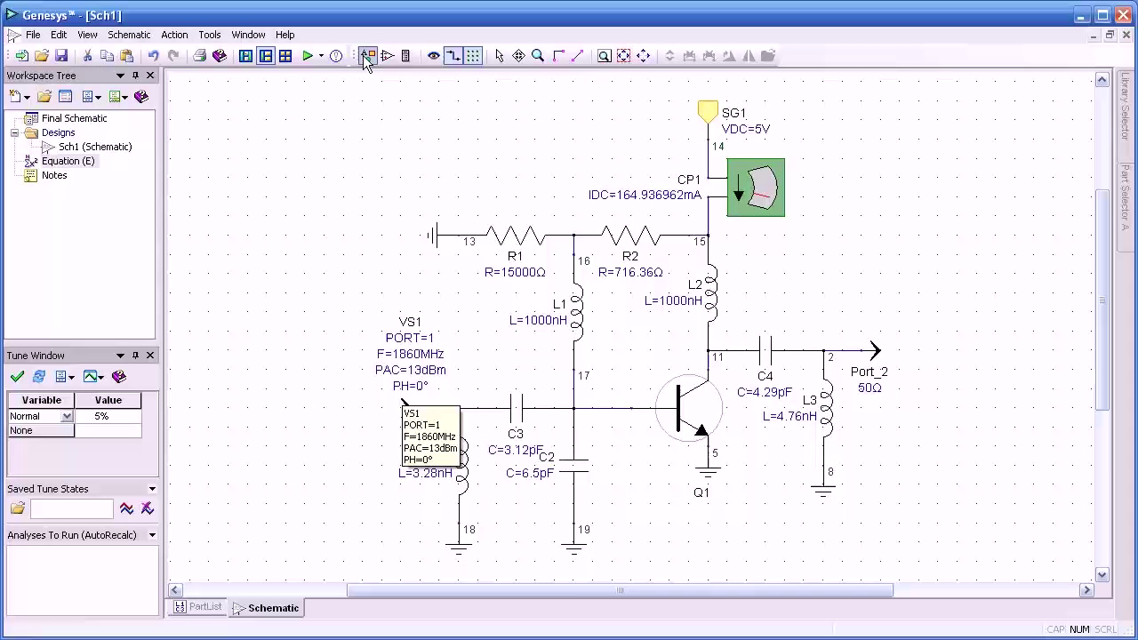
Show the Part Groups and Basic palettes and list input source types like AC Power (PAC).
left_click(387, 56)
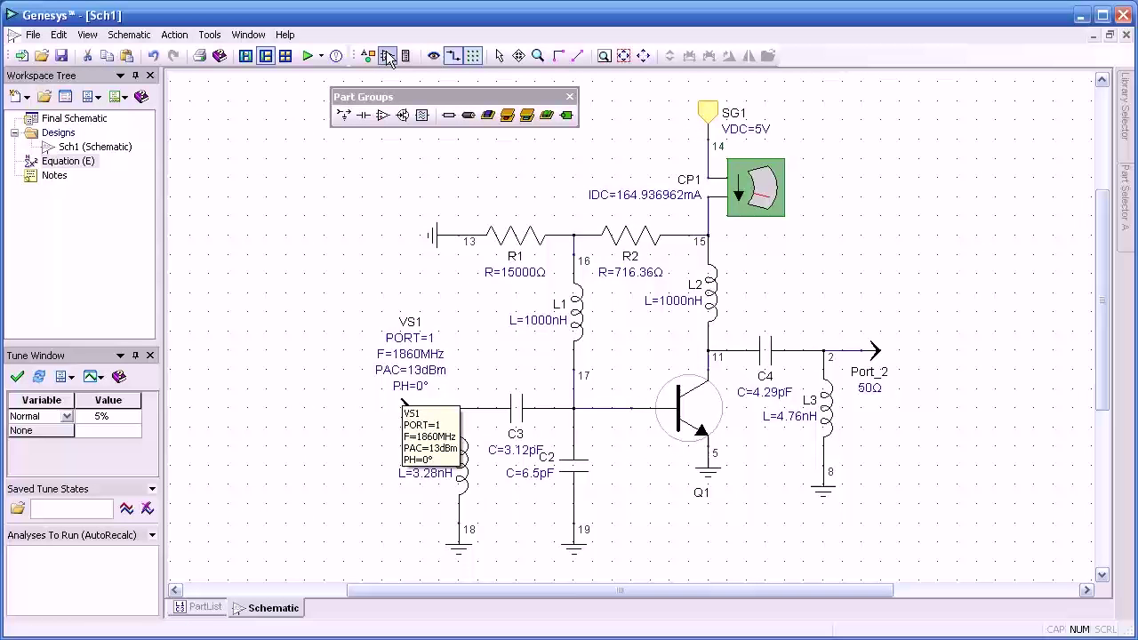
left_click(343, 116)
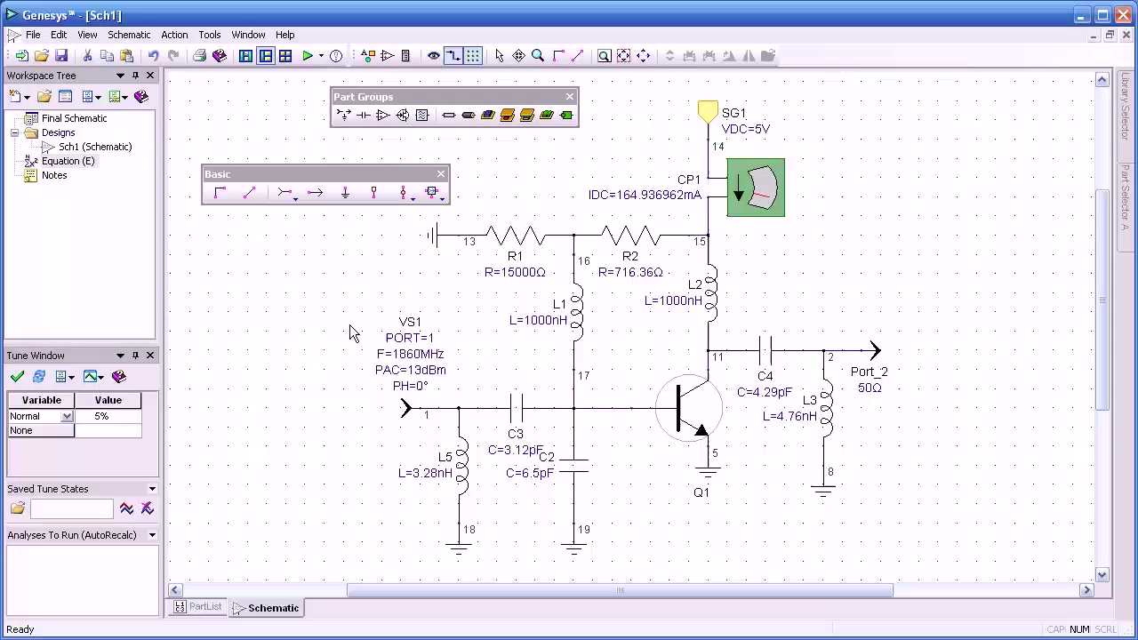
left_click(284, 193)
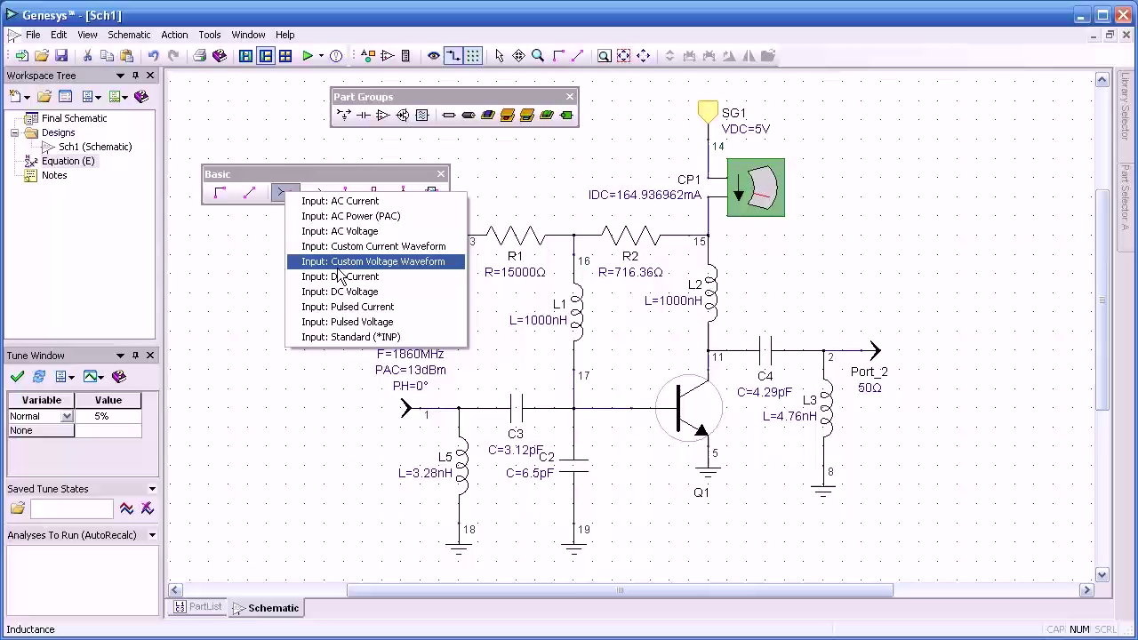
Review VS1's 1860 MHz, 13 dBm port-1 settings, then close the Basic and Part Groups palettes.
double_click(405, 410)
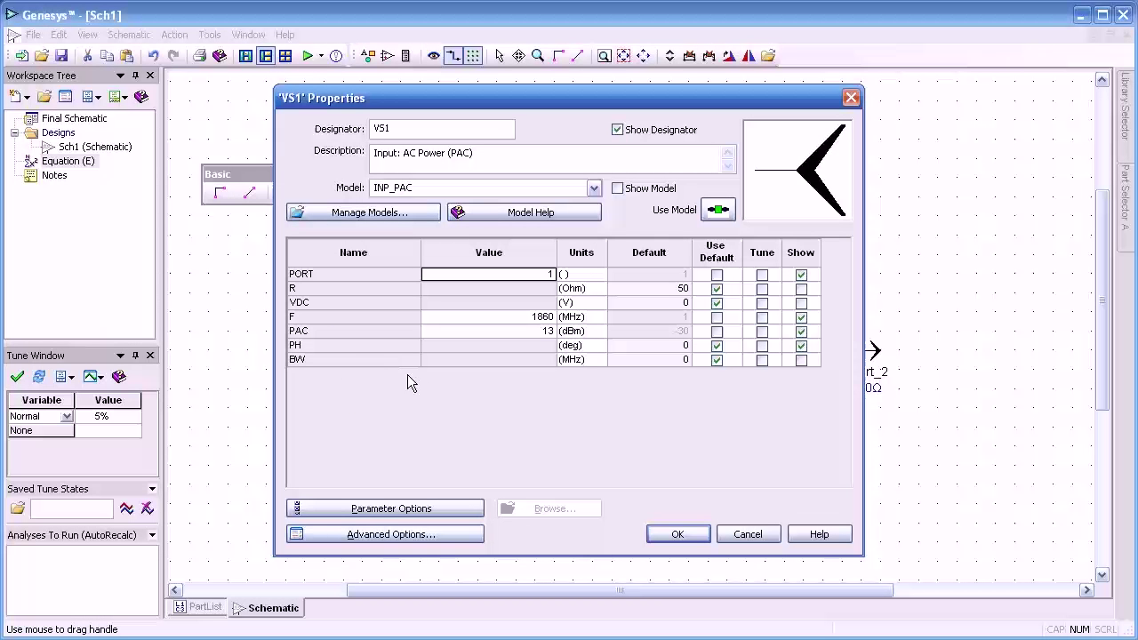
left_click(677, 533)
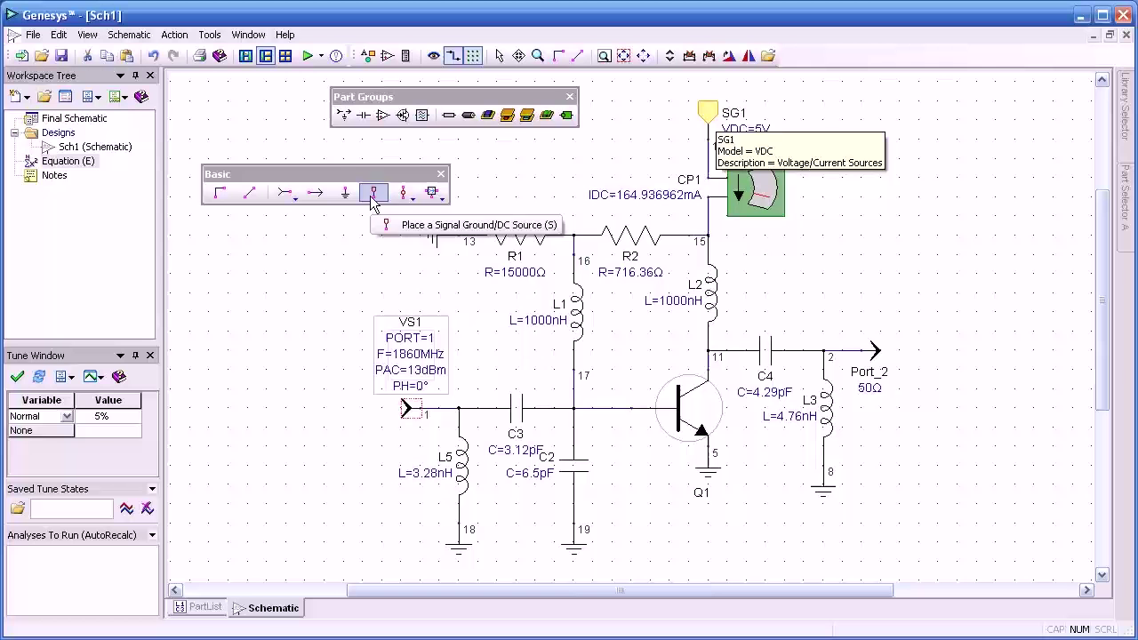
left_click(405, 197)
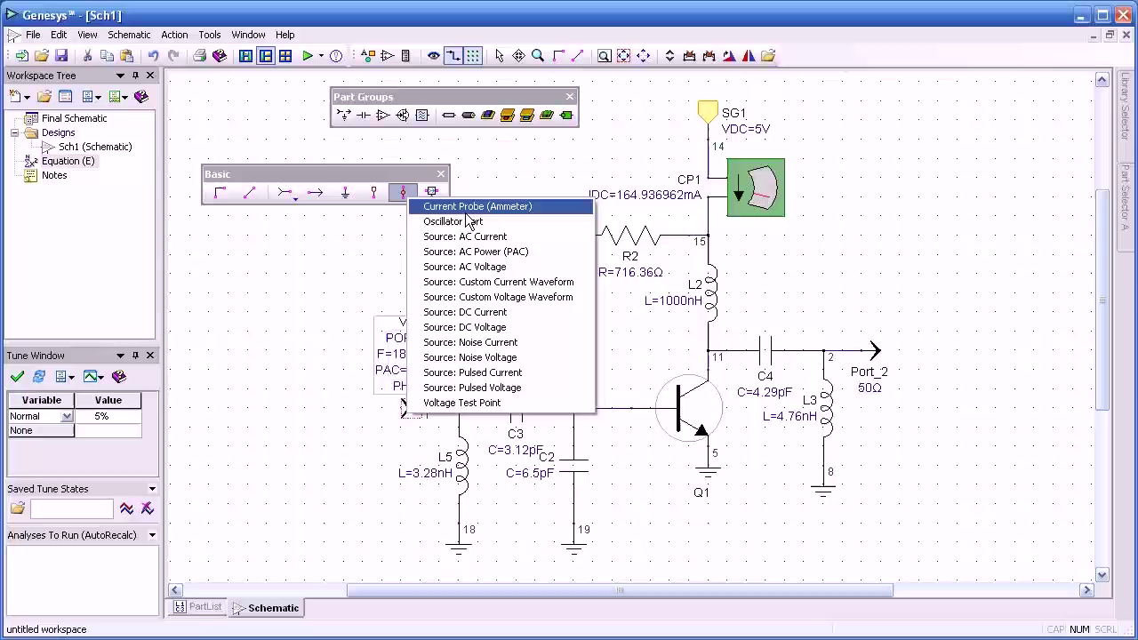
left_click(418, 176)
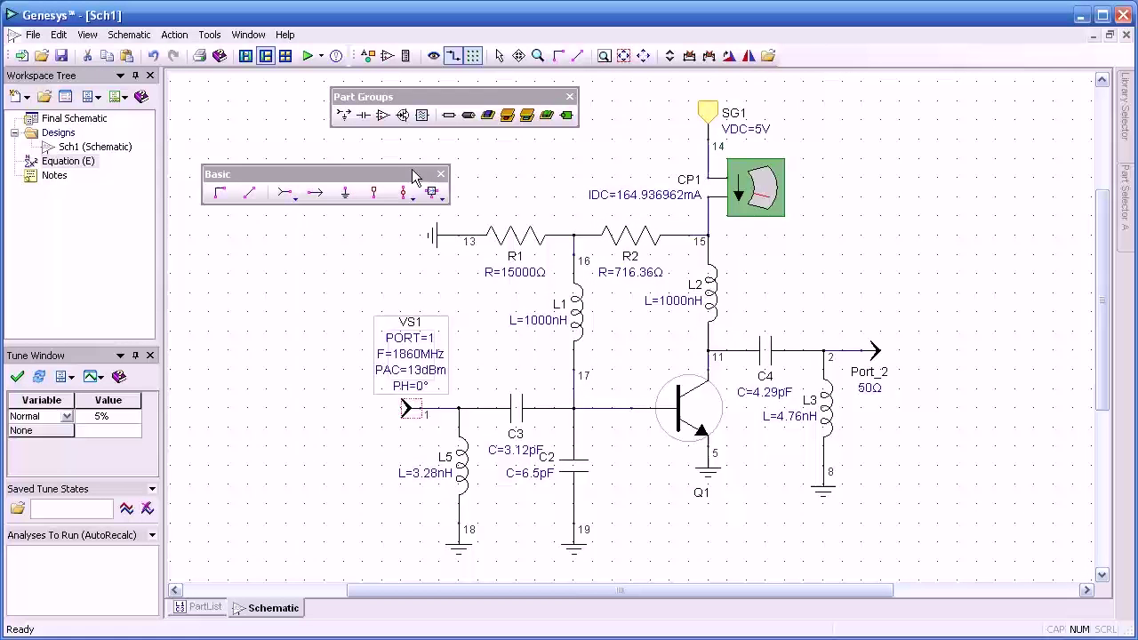
left_click(441, 174)
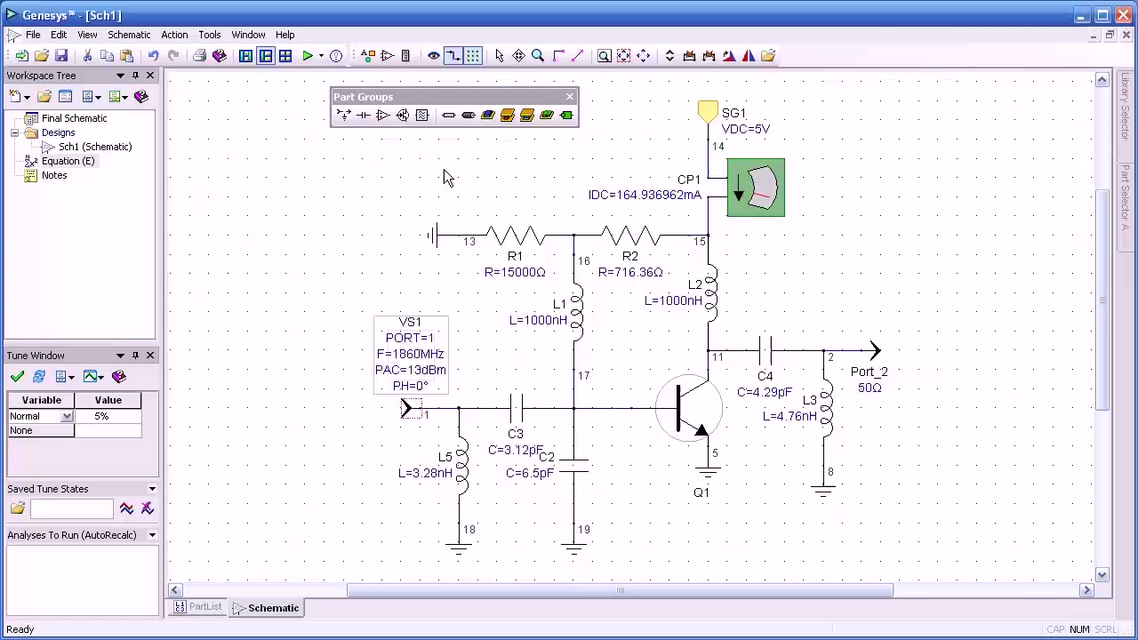
left_click(570, 96)
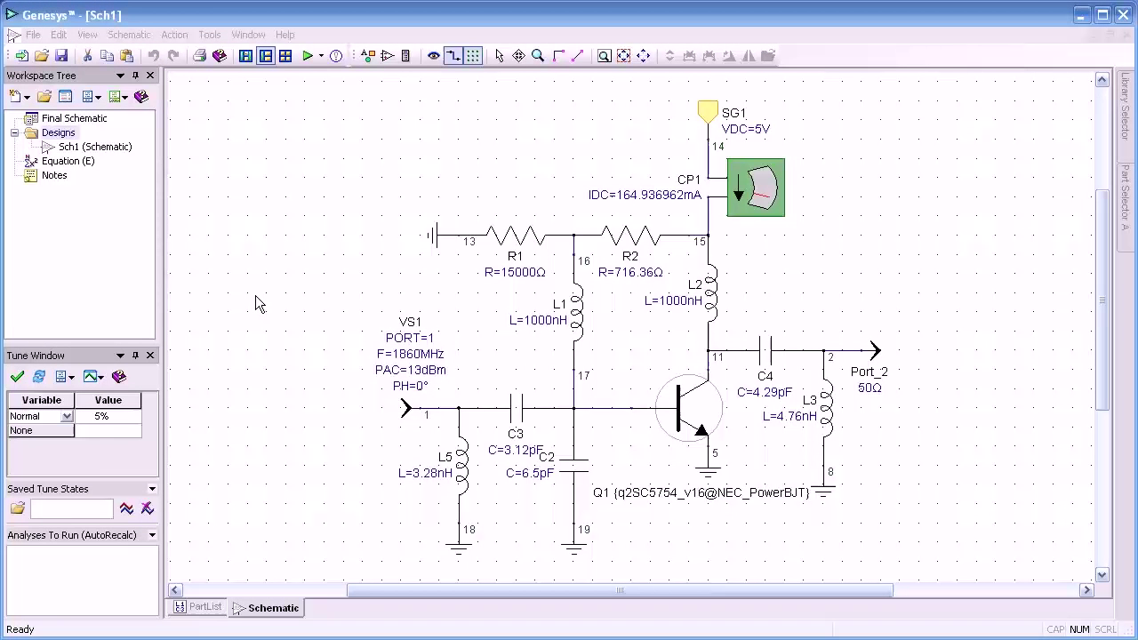
Add harmonic balance analysis HB1 on design Sch1, writing to dataset HB1_Data.
left_click(27, 96)
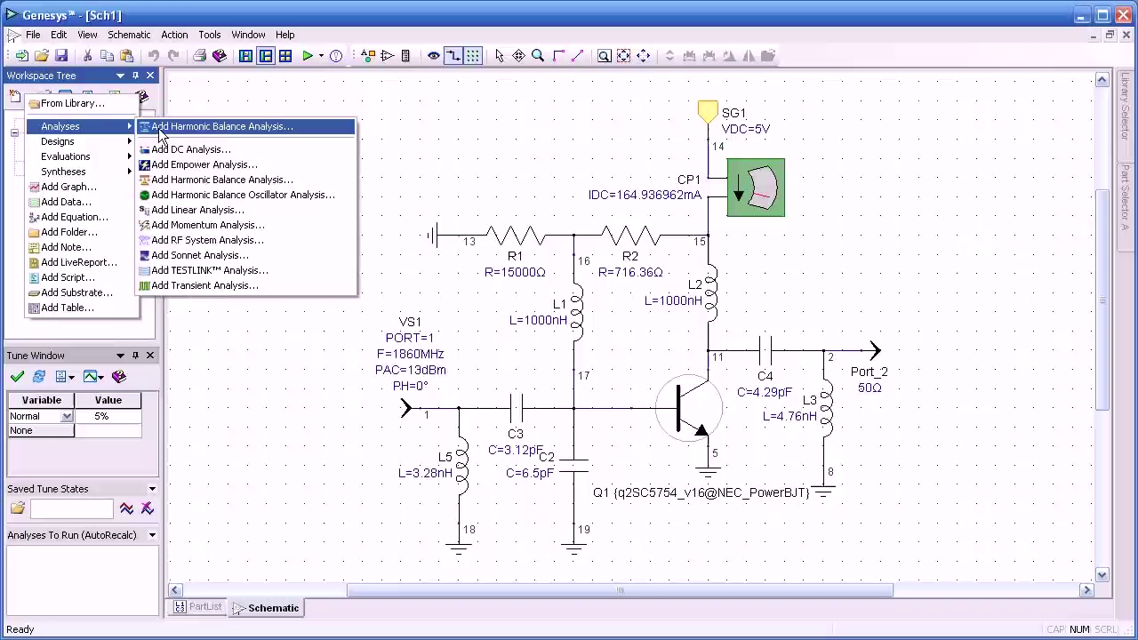
mouse_move(60, 126)
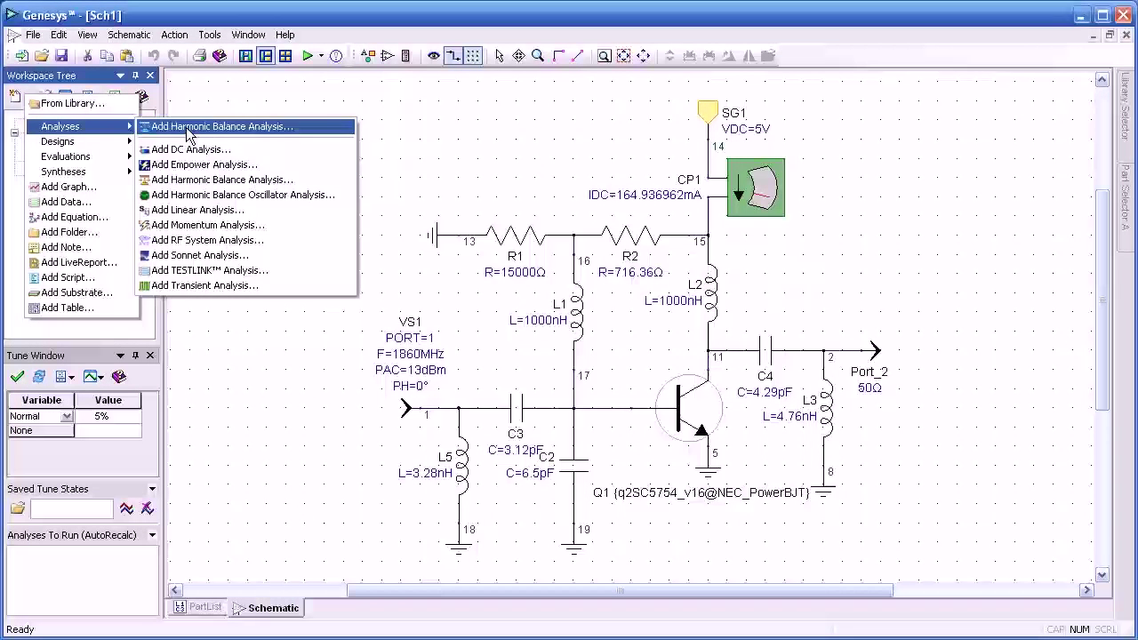
left_click(187, 132)
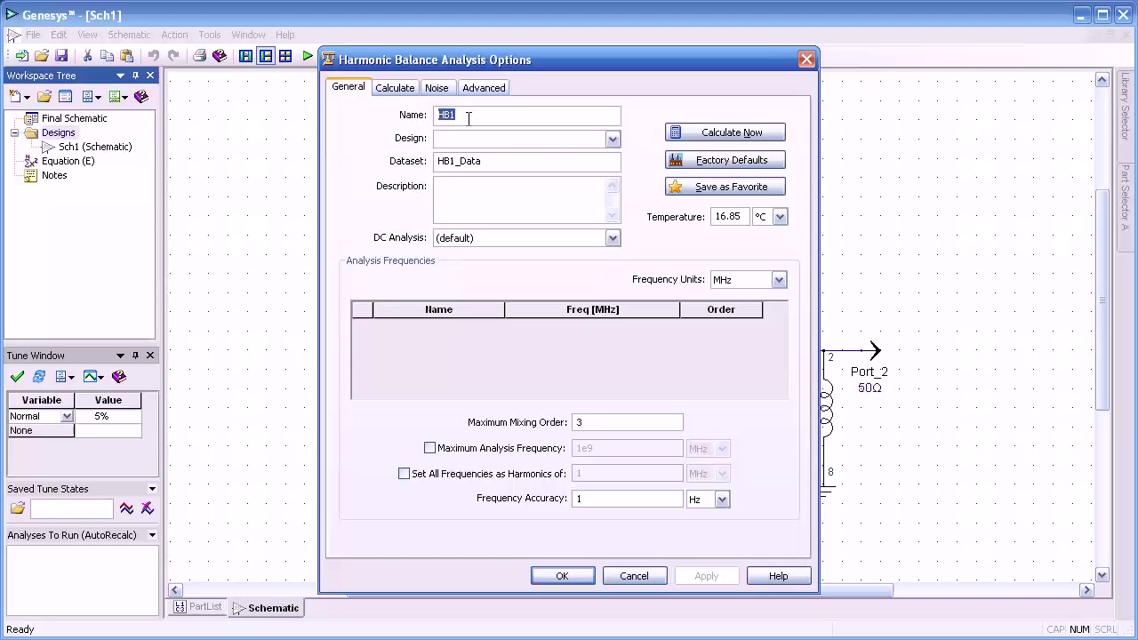
left_click(611, 140)
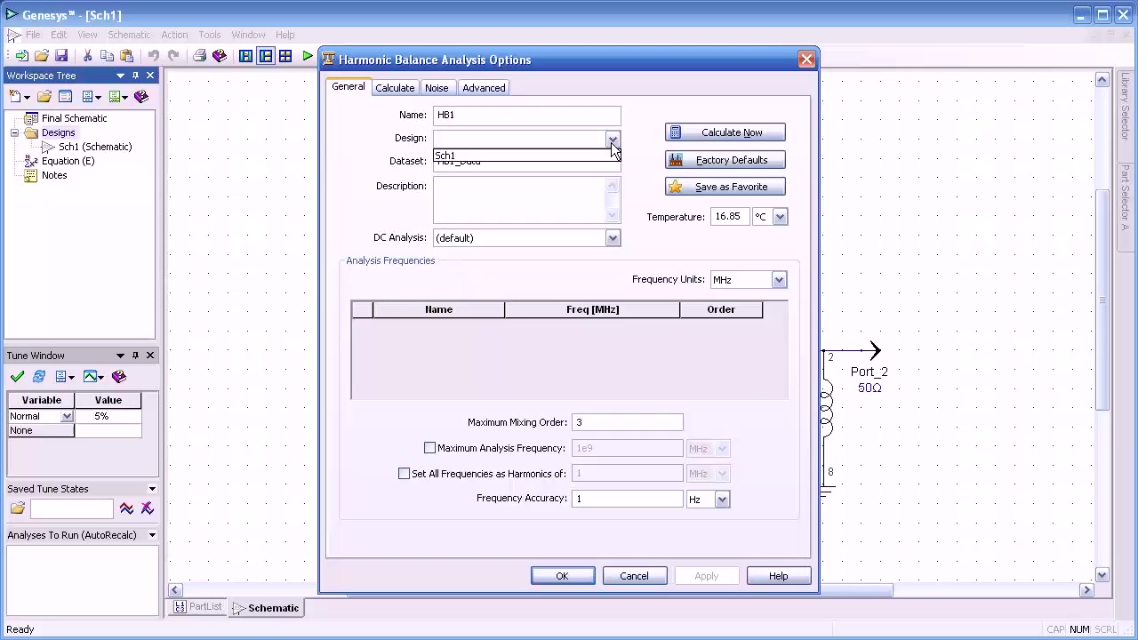
left_click(456, 157)
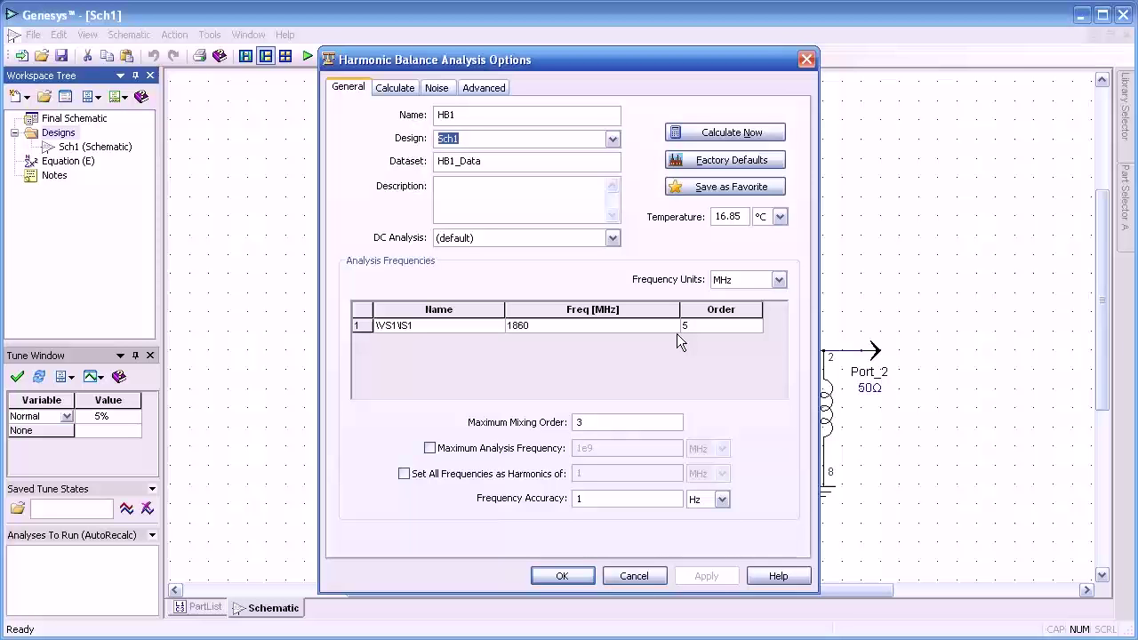
left_click(488, 161)
left_click(450, 192)
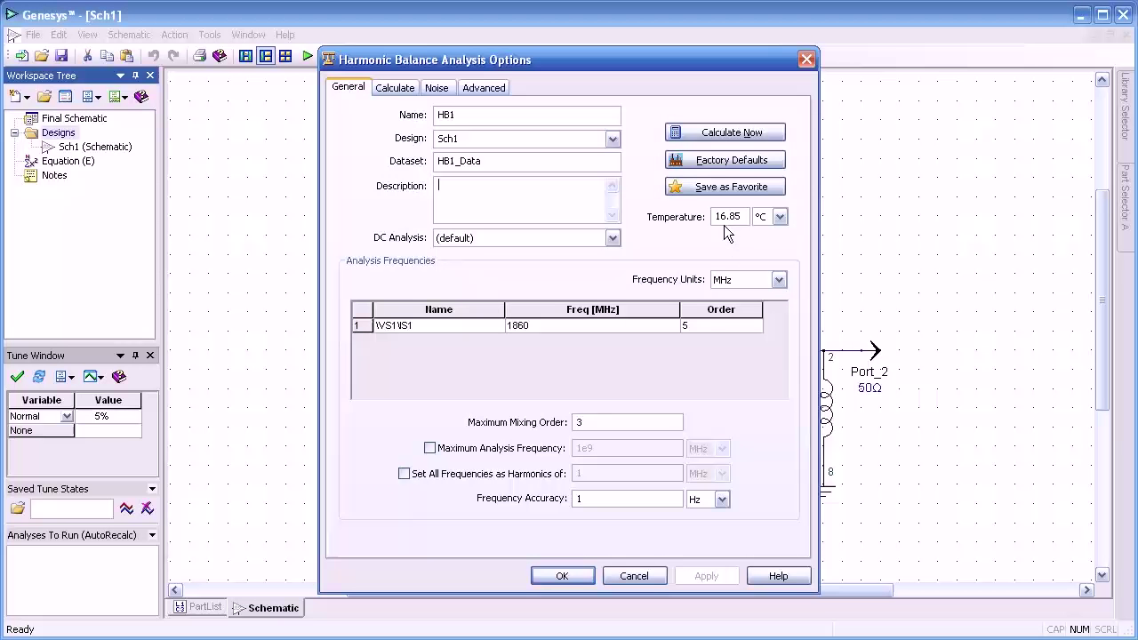
Turn on large-signal S-parameter calculation for the current signal port in HB1.
left_click(397, 89)
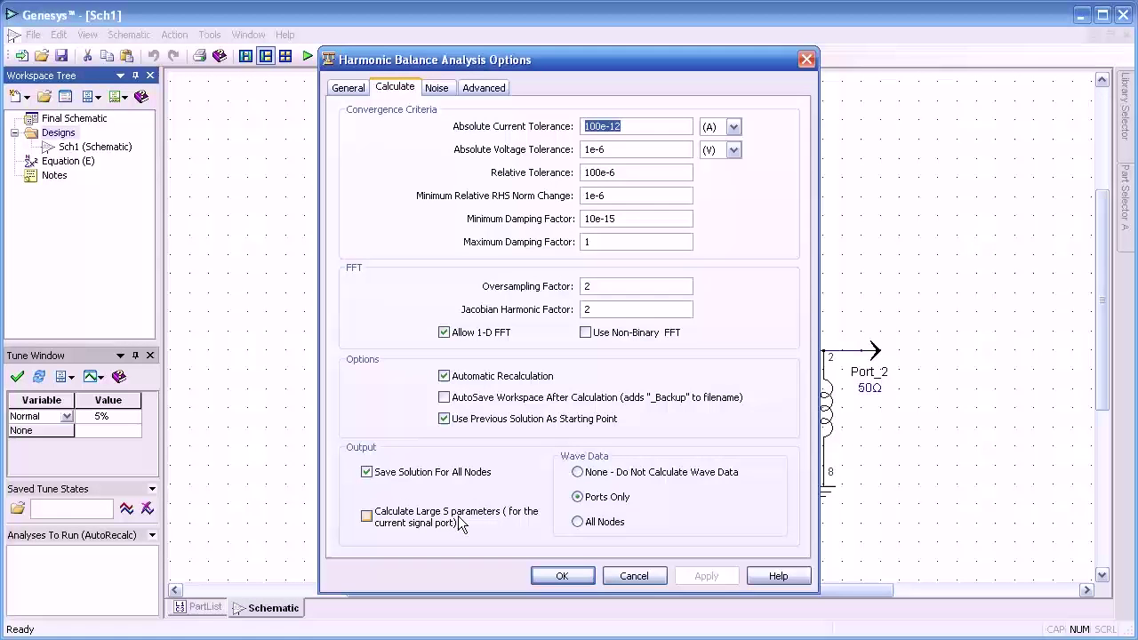
left_click(366, 519)
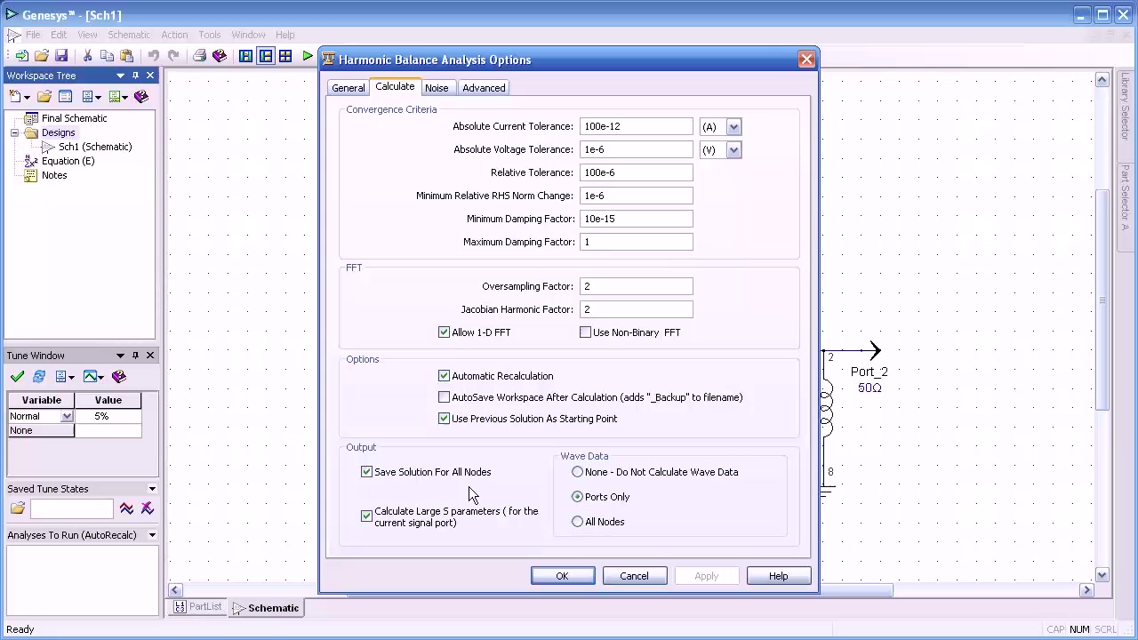
Set noise input port VS1\Port_Port_1 and output port Port_2.
left_click(438, 89)
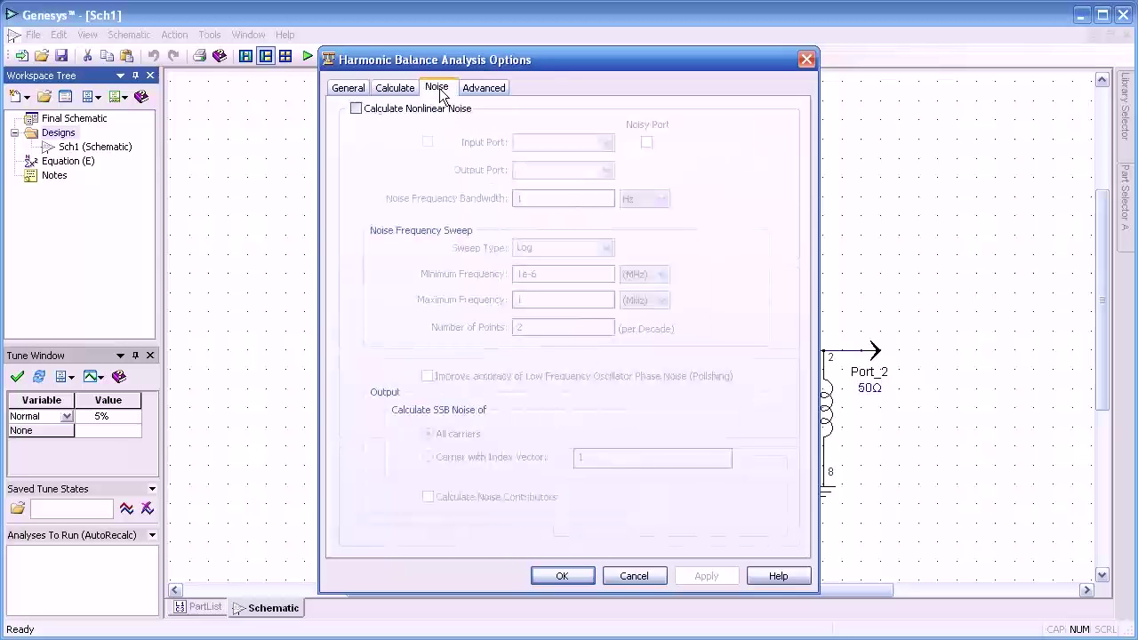
left_click(356, 109)
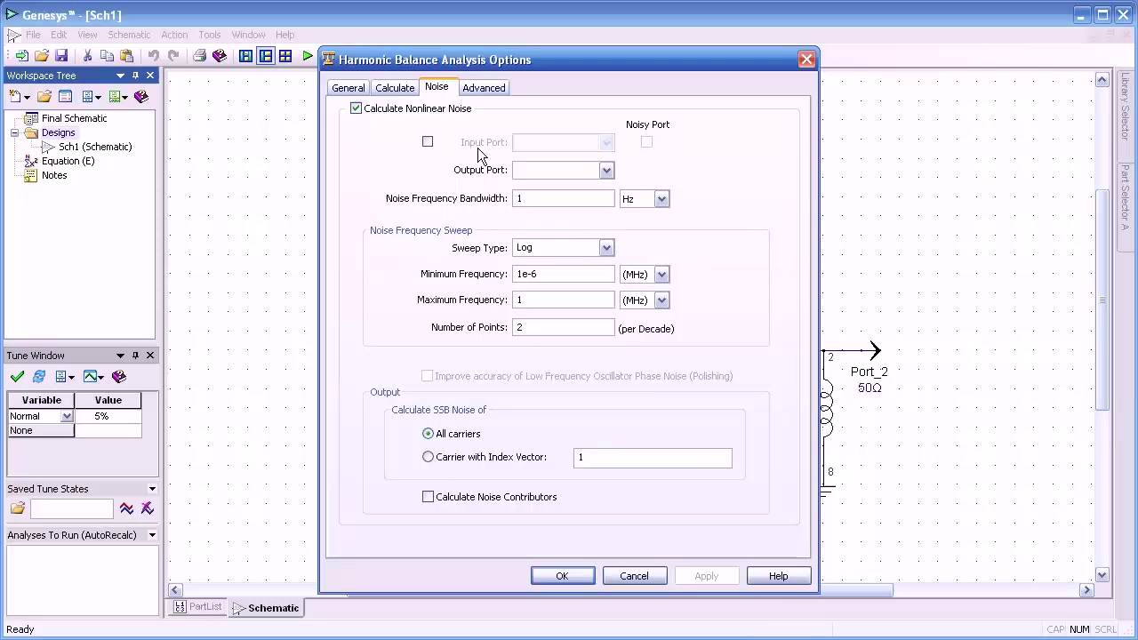
left_click(427, 142)
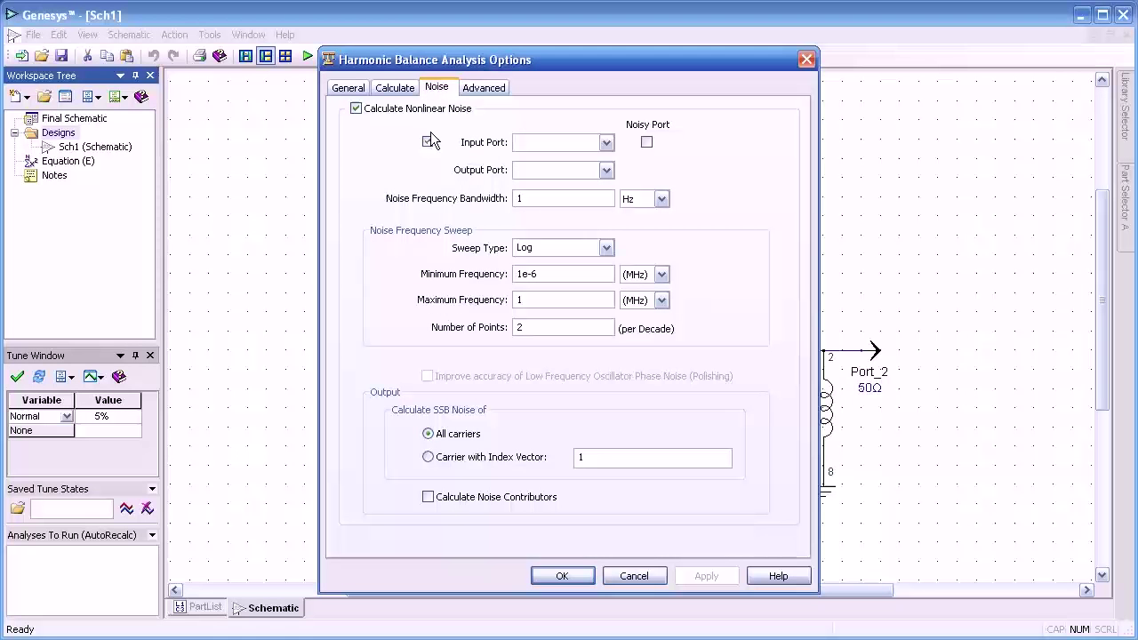
left_click(607, 143)
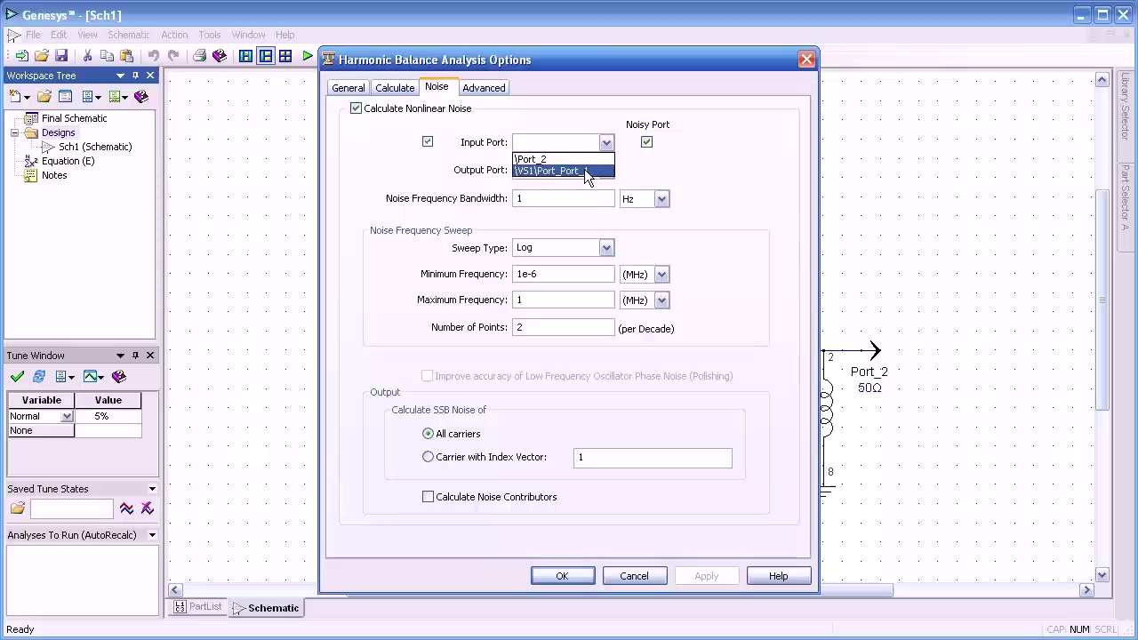
left_click(563, 169)
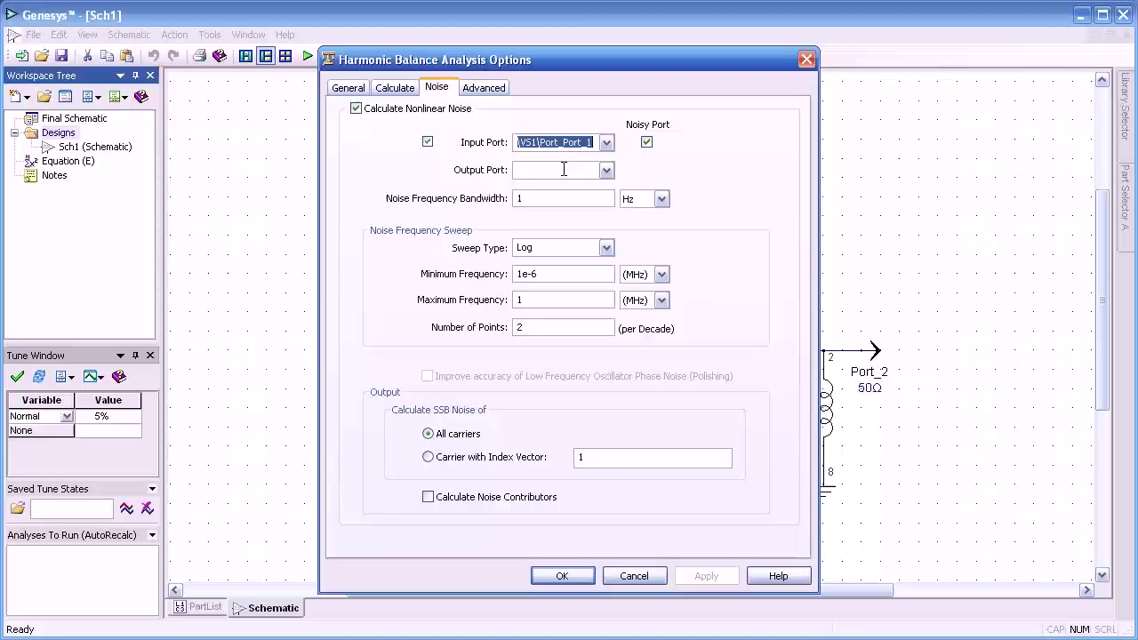
left_click(608, 170)
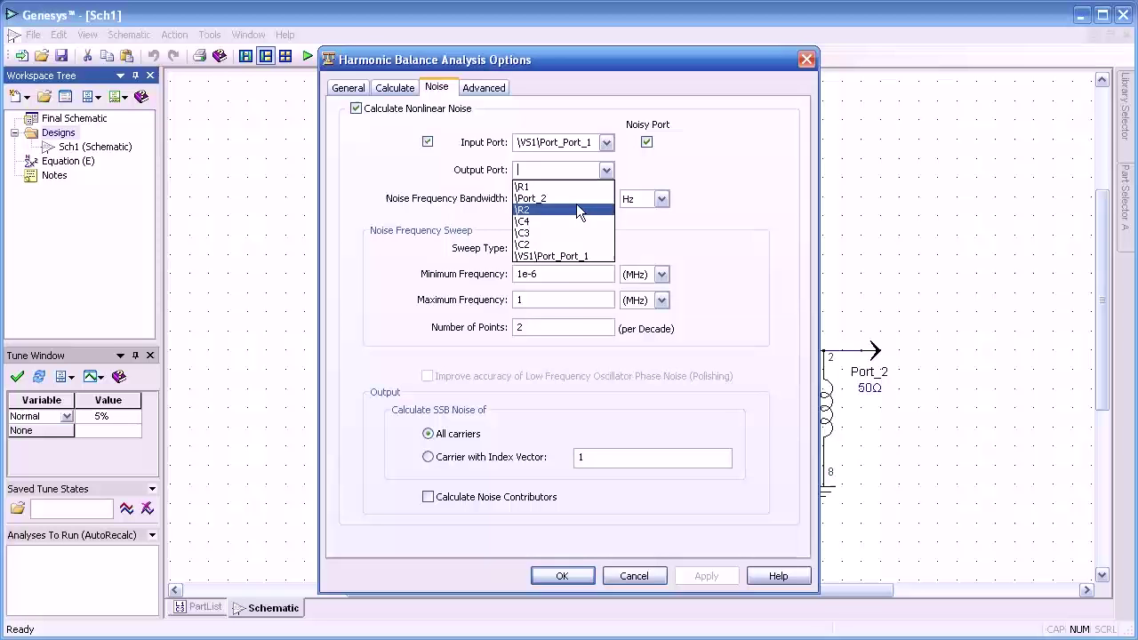
left_click(575, 199)
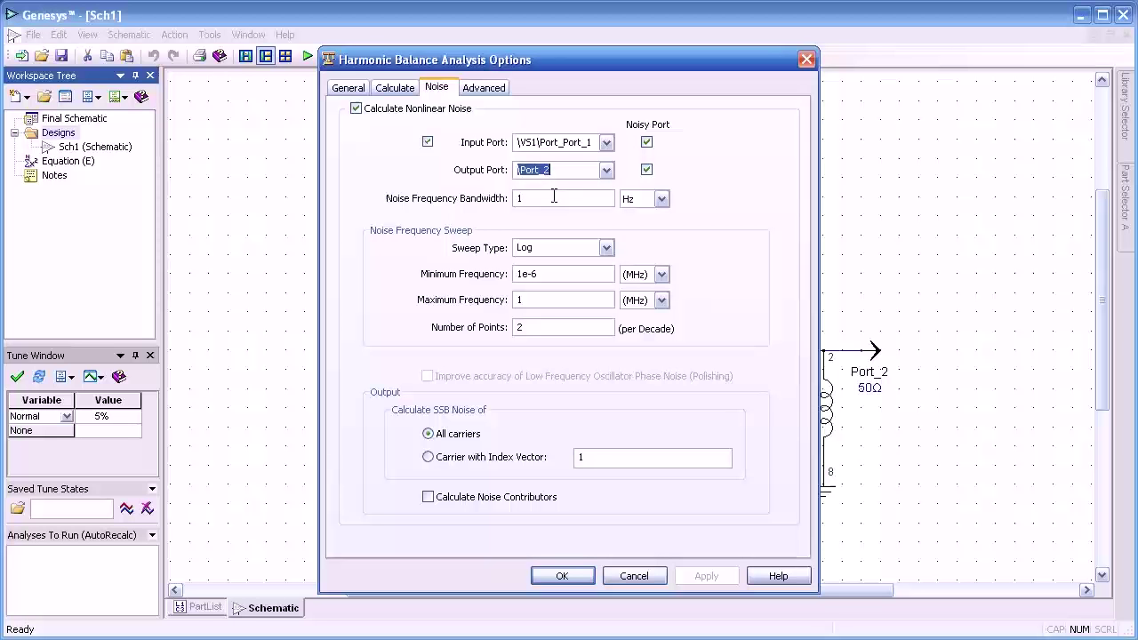
Check noise bandwidth and sweep types, disable nonlinear noise, and show the Advanced settings.
left_click(554, 196)
left_click(609, 247)
left_click(357, 108)
left_click(482, 87)
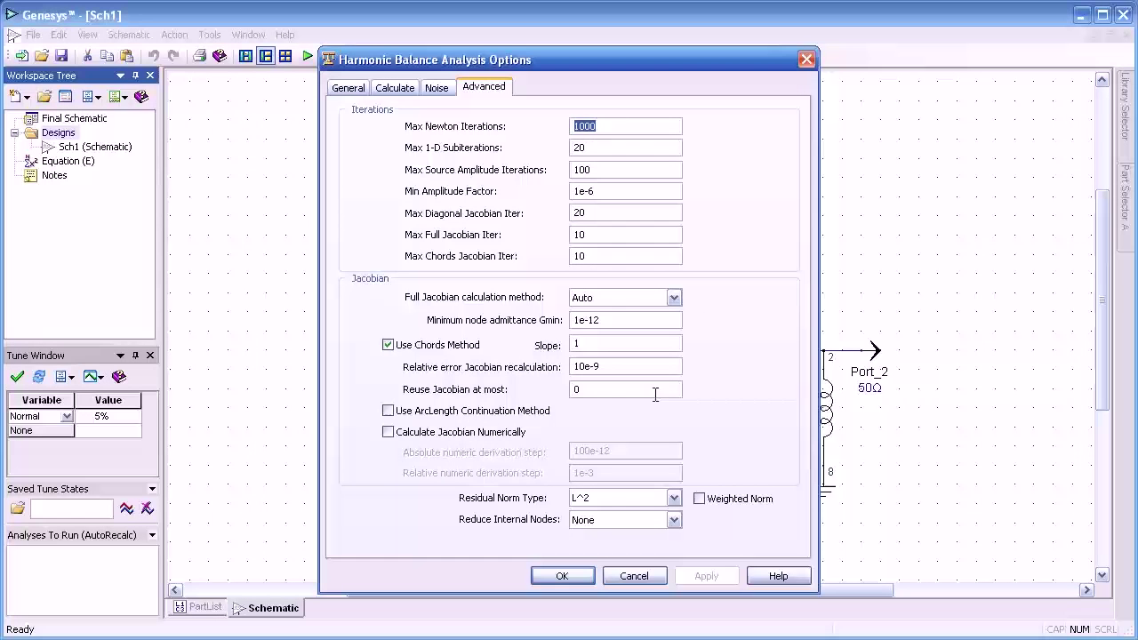
Consult Help on the Advanced settings, then accept and run the HB1 harmonic balance analysis.
left_click(767, 574)
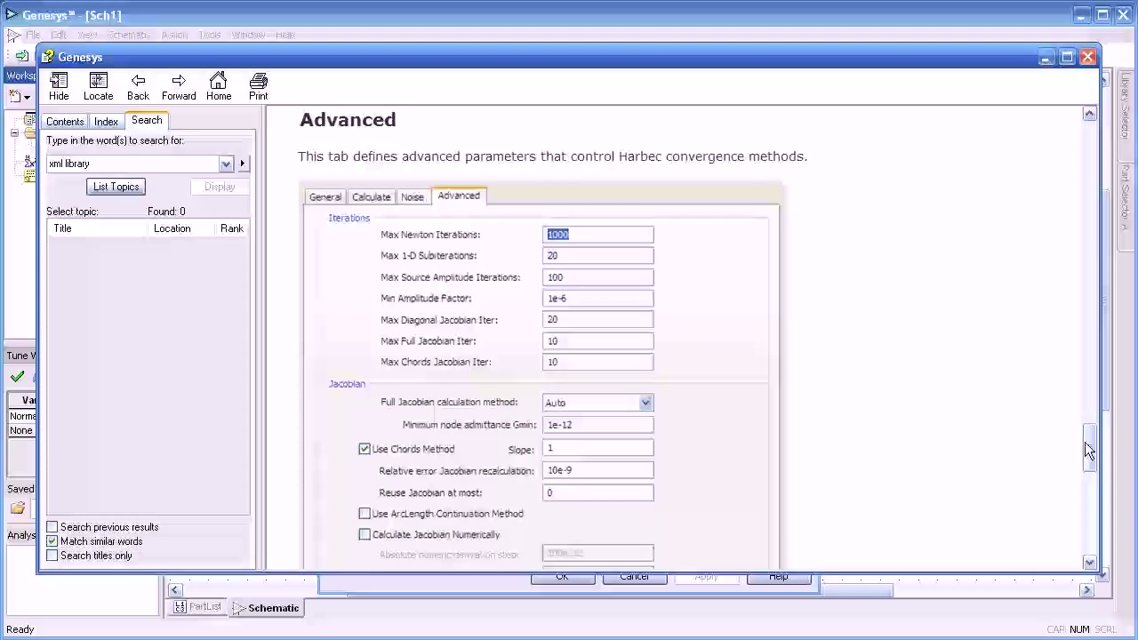
mouse_move(1088, 417)
left_mouse_down()
mouse_move(1088, 457)
mouse_move(1086, 443)
left_mouse_up()
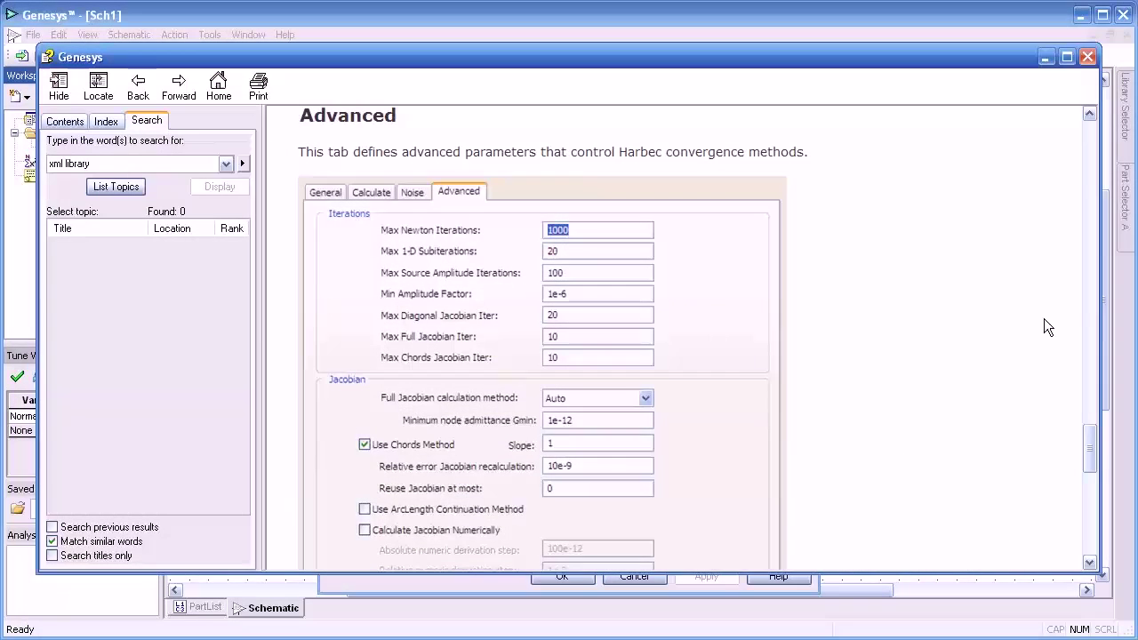
left_click(1042, 56)
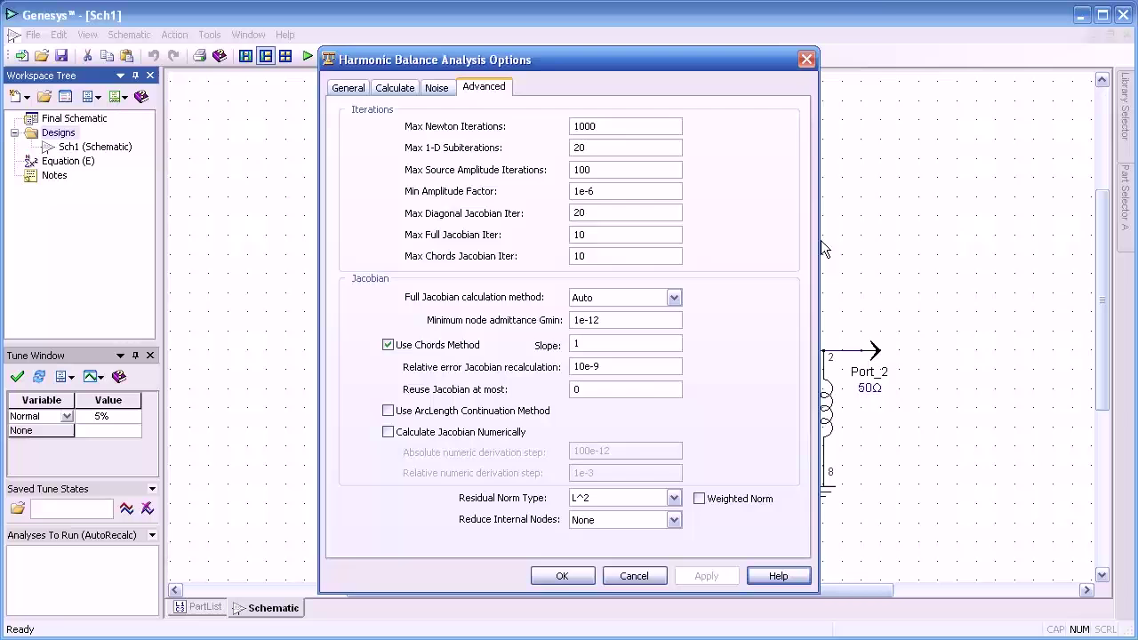
left_click(560, 576)
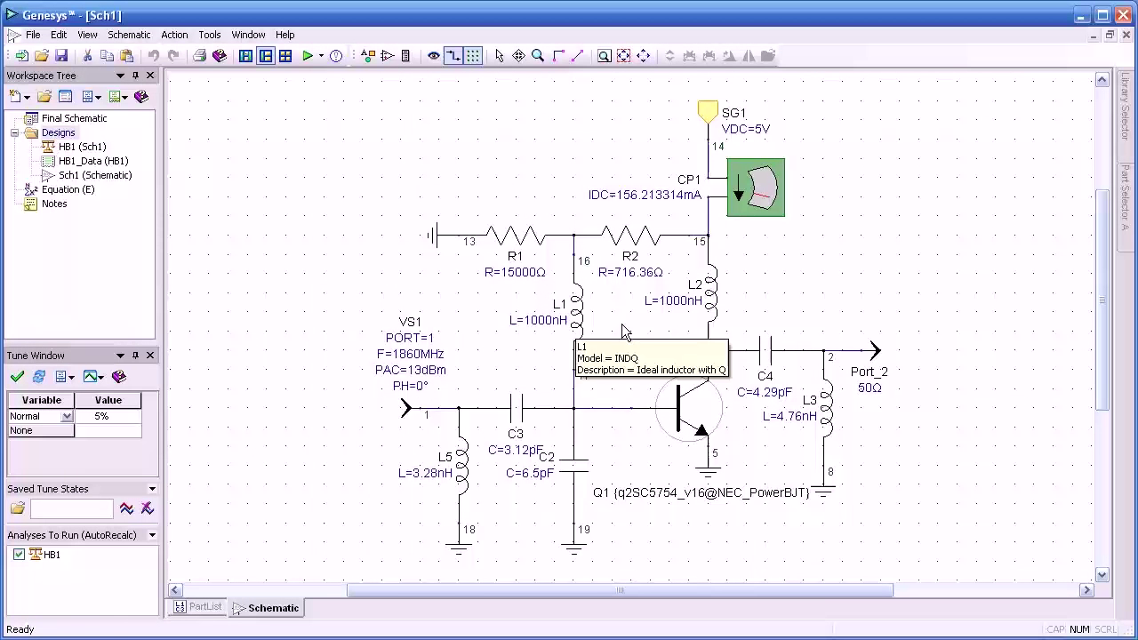
Add an HB1_P2 power plot at Port 2 and tile it beside the schematic.
right_click(878, 354)
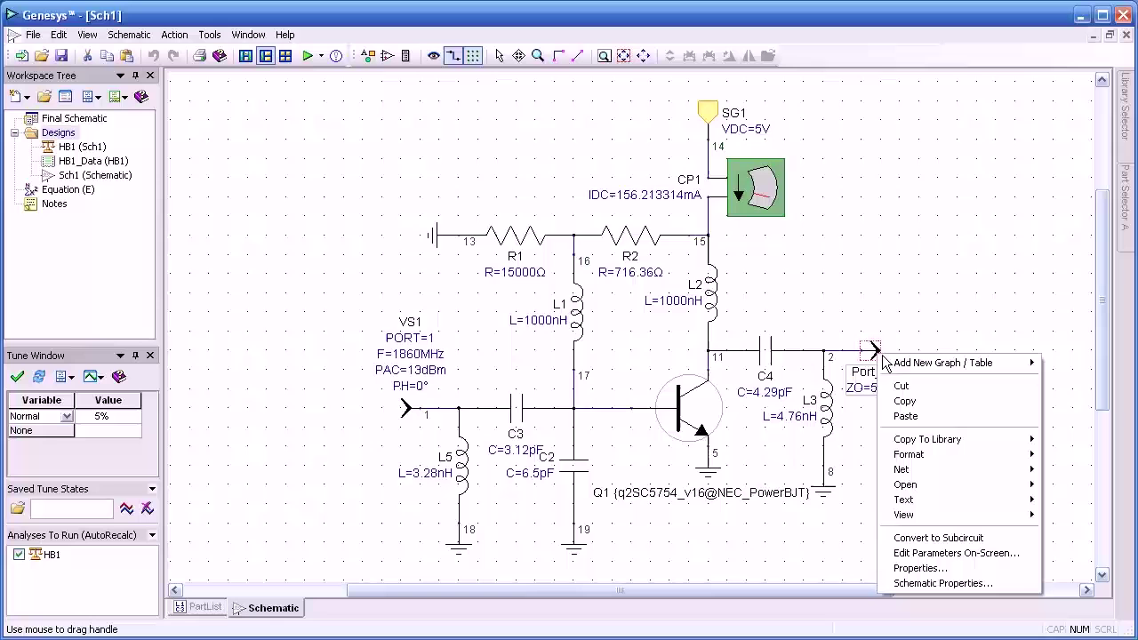
left_click(835, 363)
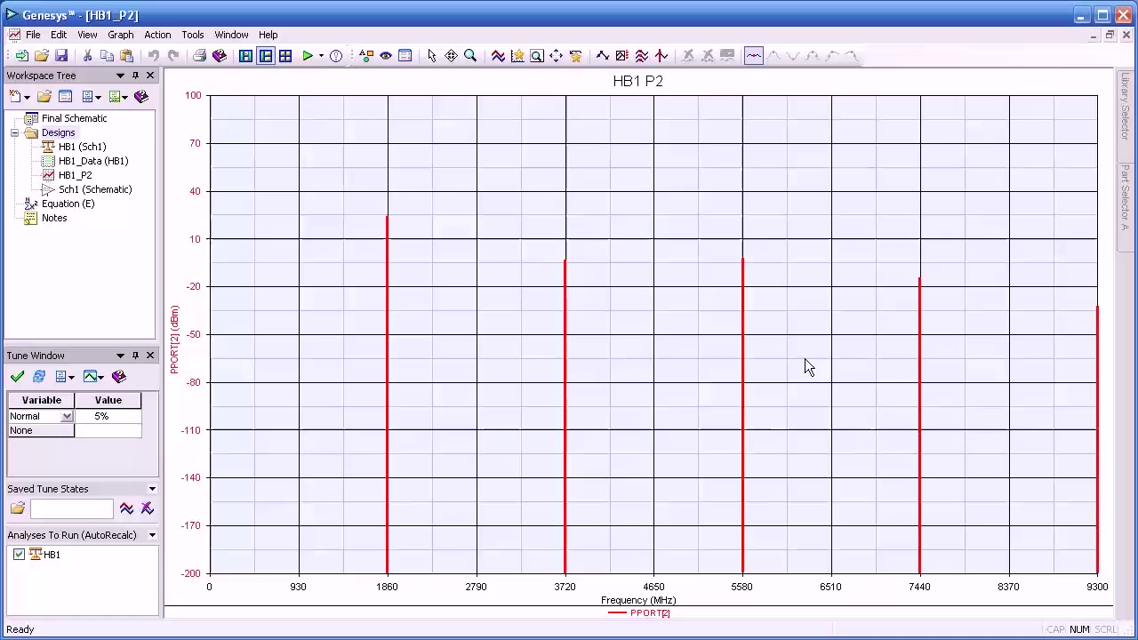
left_click(231, 35)
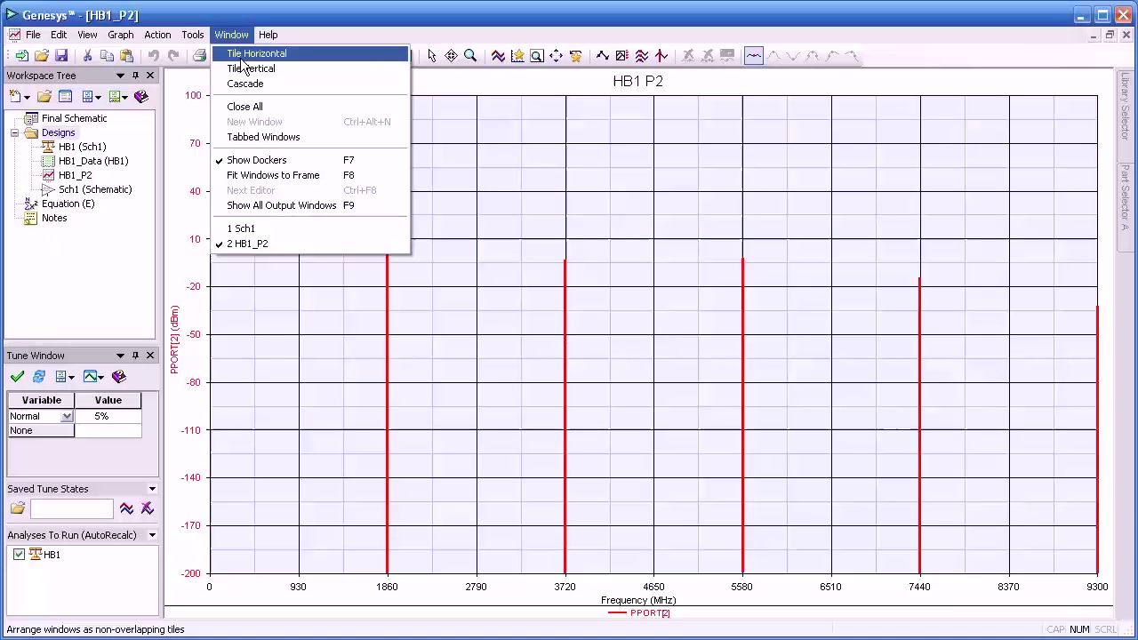
left_click(241, 69)
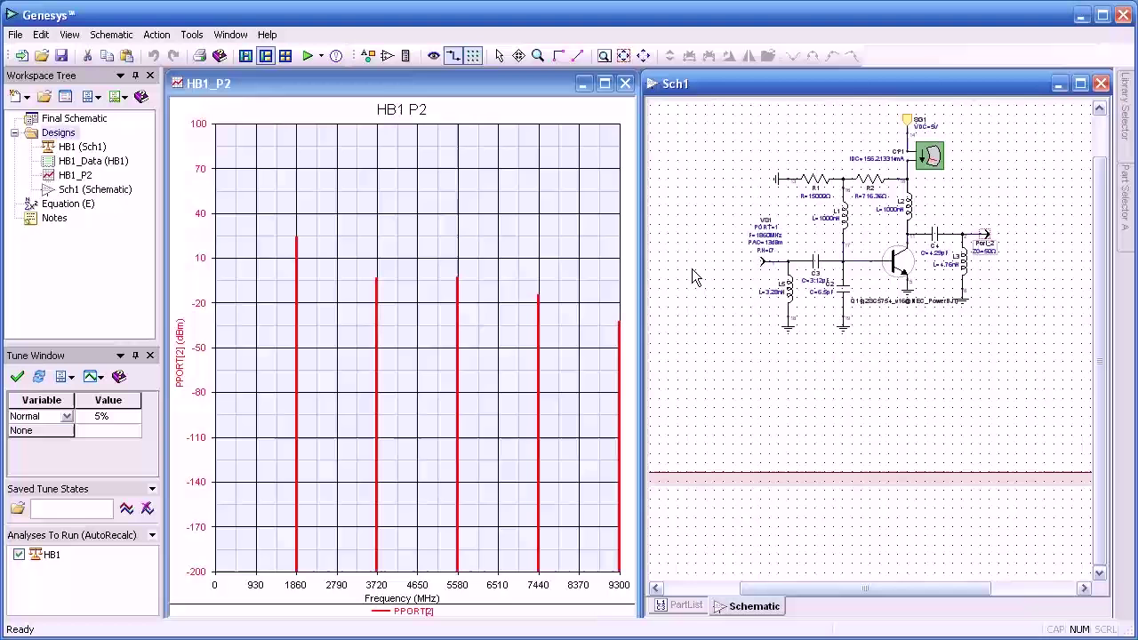
Mark the 1860 MHz (23.94 dBm) and 3720 MHz (−3.36 dBm) spectral lines.
left_click(294, 236)
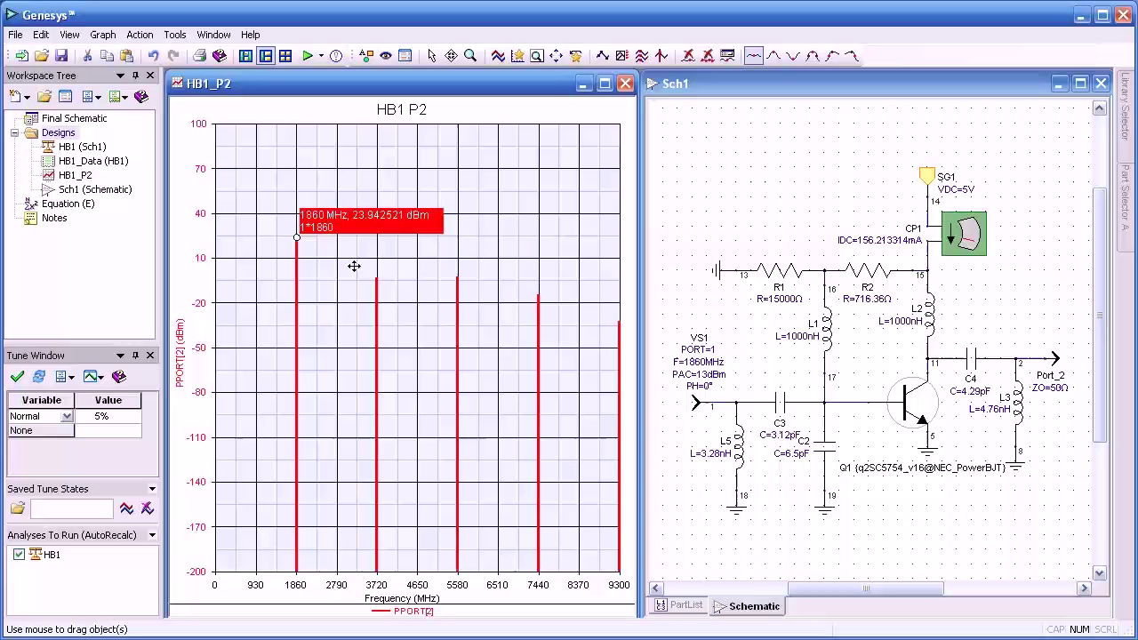
left_click(378, 278)
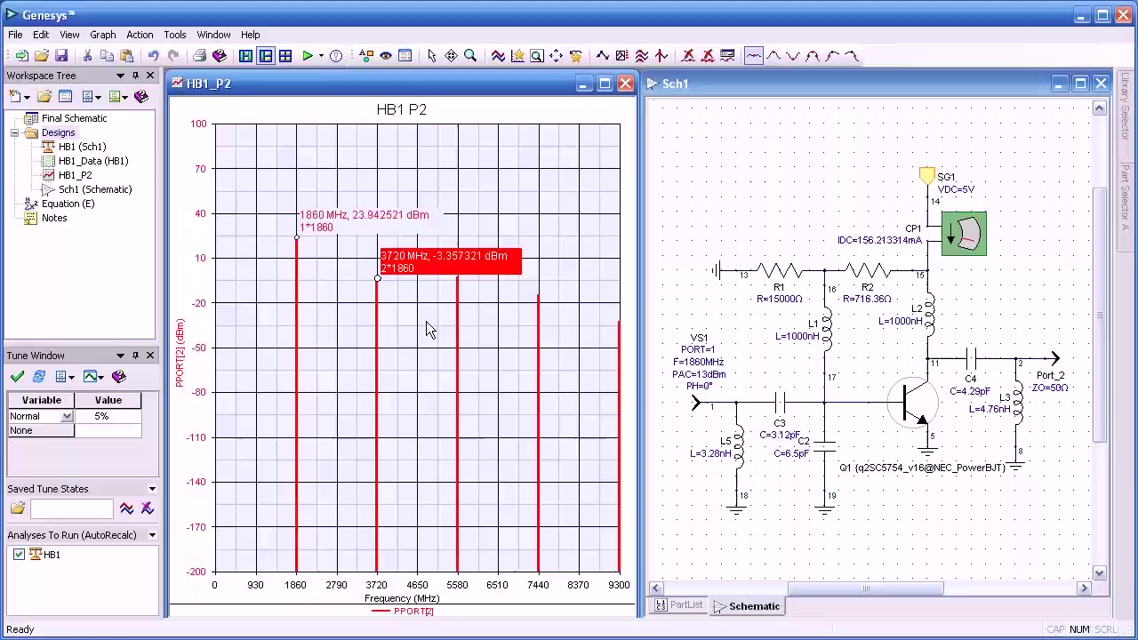
mouse_move(1037, 380)
left_mouse_down()
mouse_move(1064, 400)
mouse_move(1055, 364)
left_mouse_up()
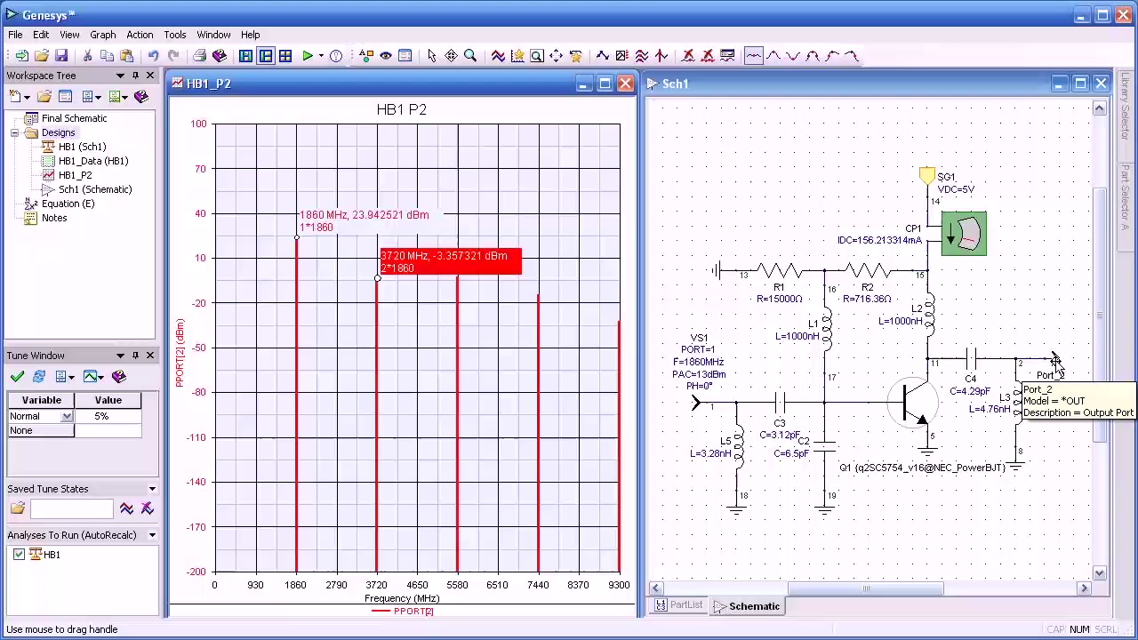
Add an HB1_WV2 voltage waveform plot at Port 2 and move it up and left.
right_click(1054, 360)
mouse_move(967, 369)
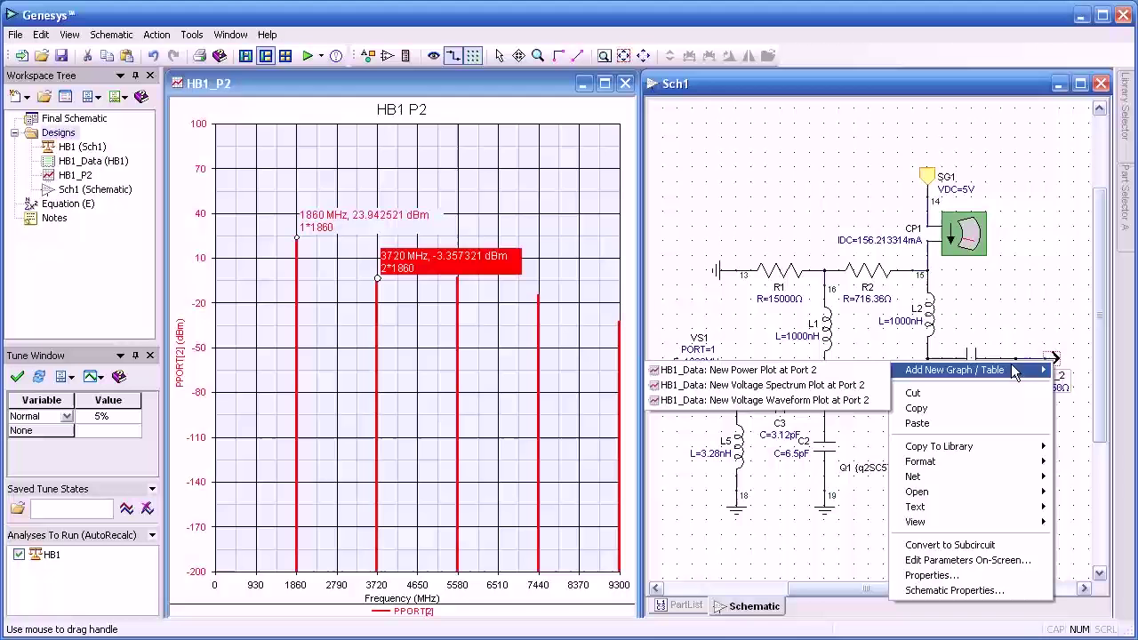
left_click(789, 401)
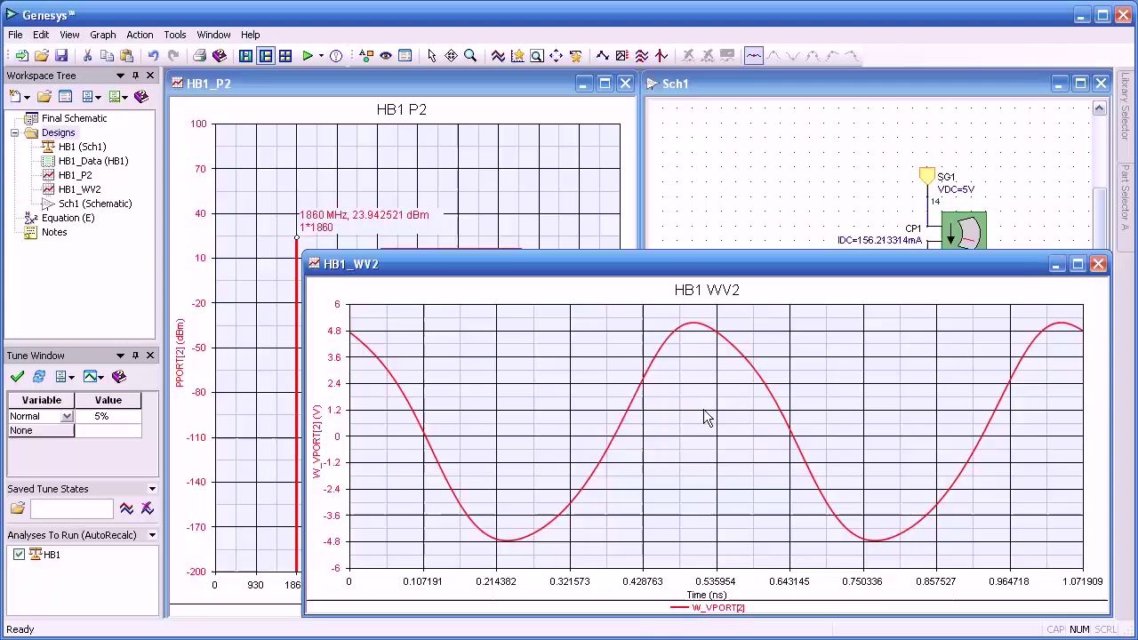
left_click_drag(685, 263, 622, 169)
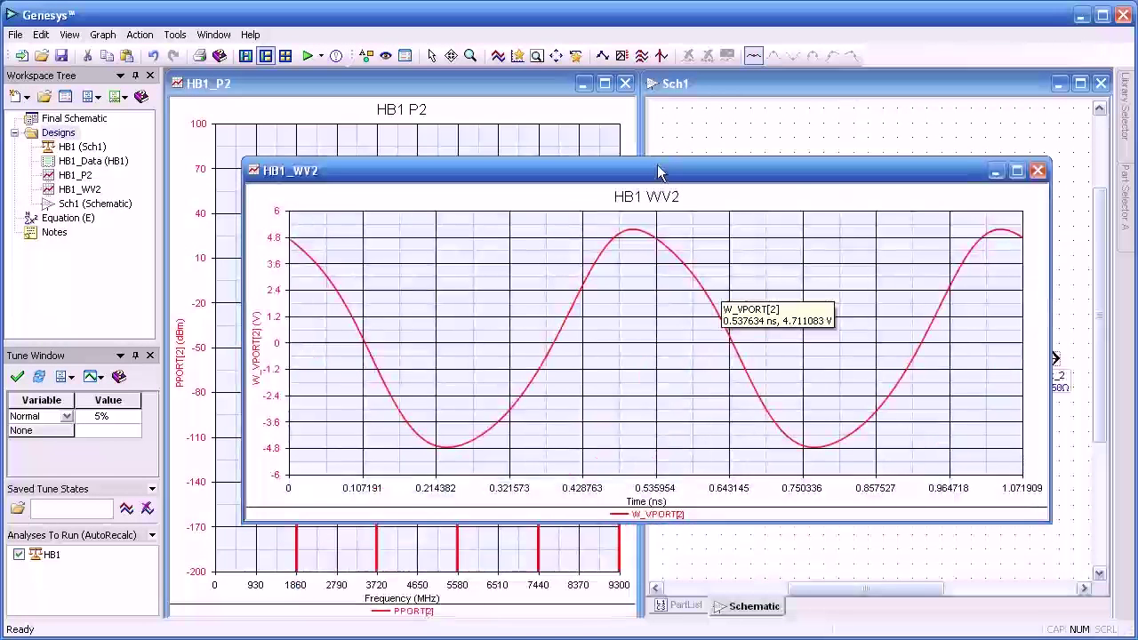
double_click(638, 384)
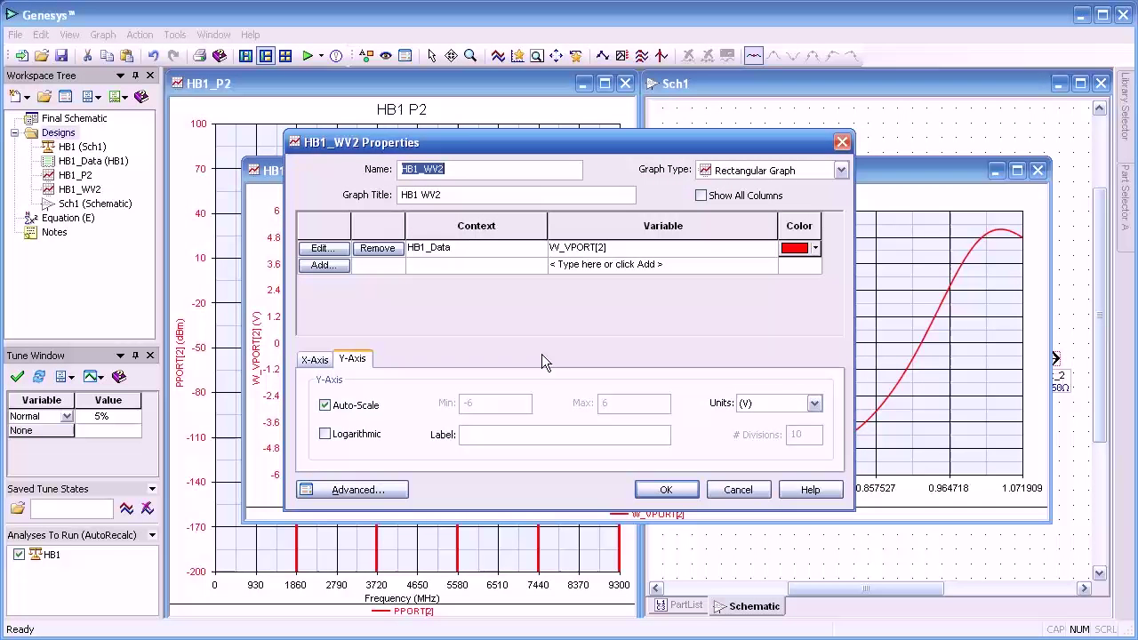
left_click(321, 267)
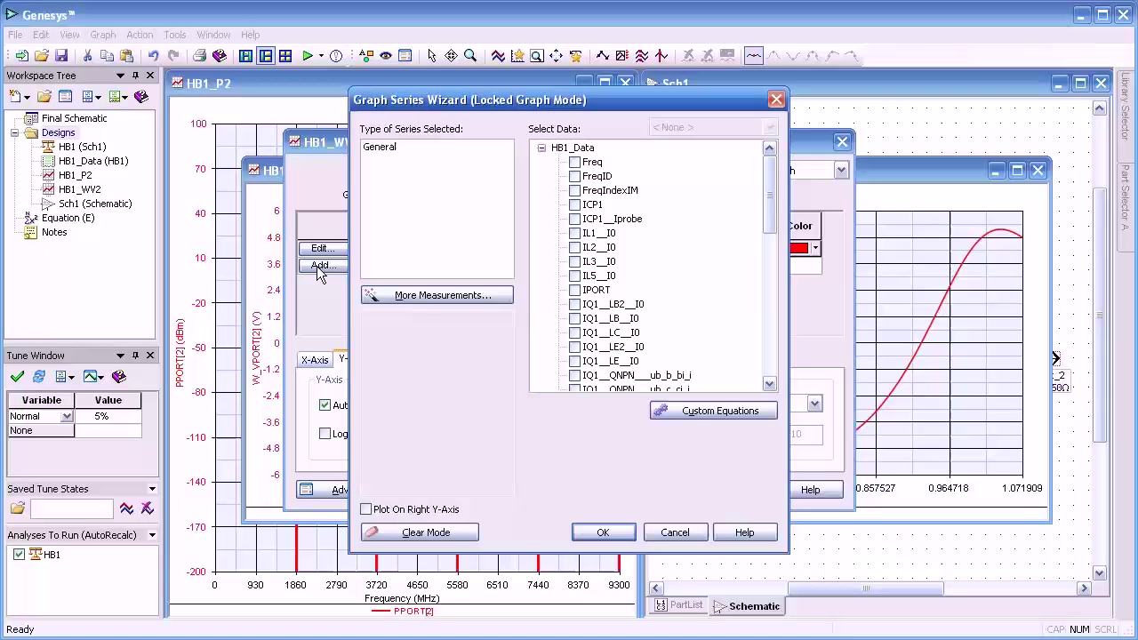
left_click(424, 294)
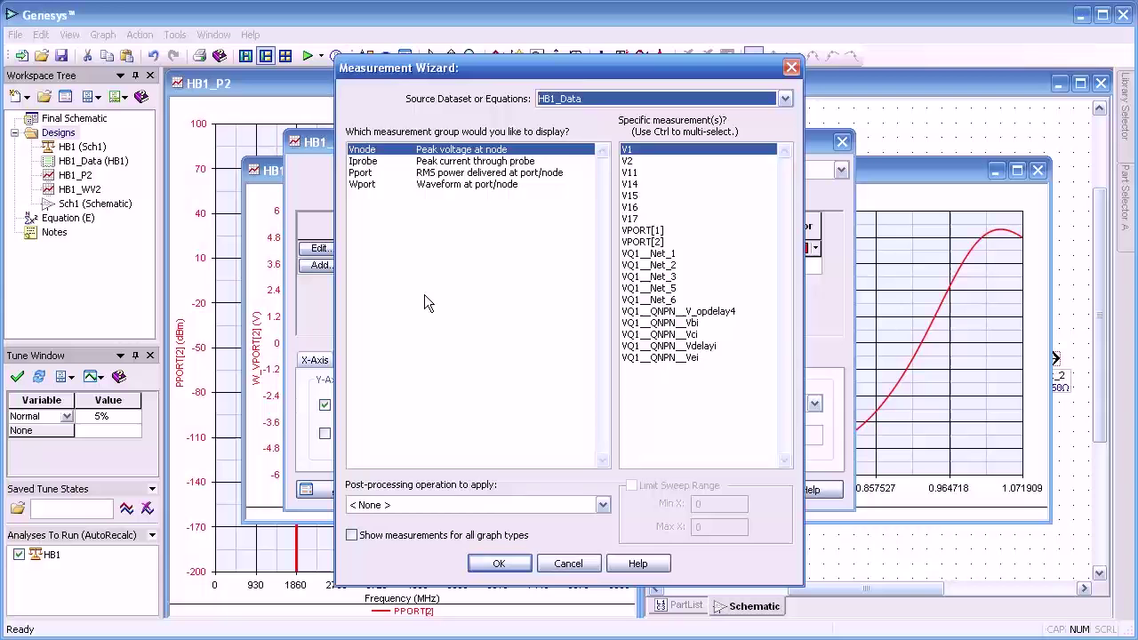
left_click(437, 187)
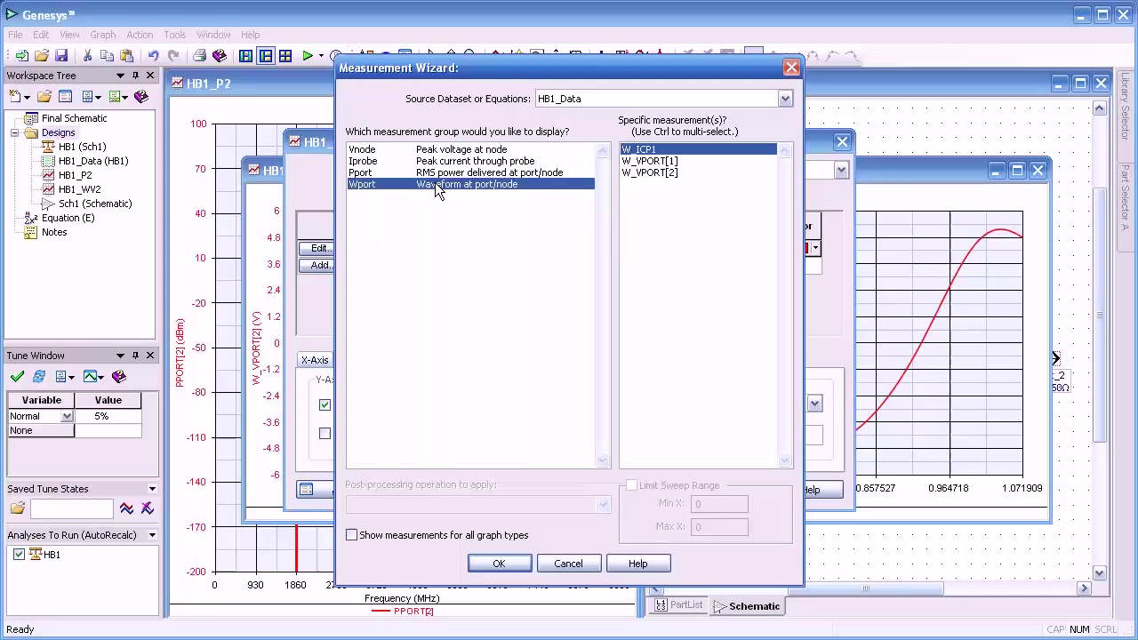
left_click(642, 162)
left_click(503, 568)
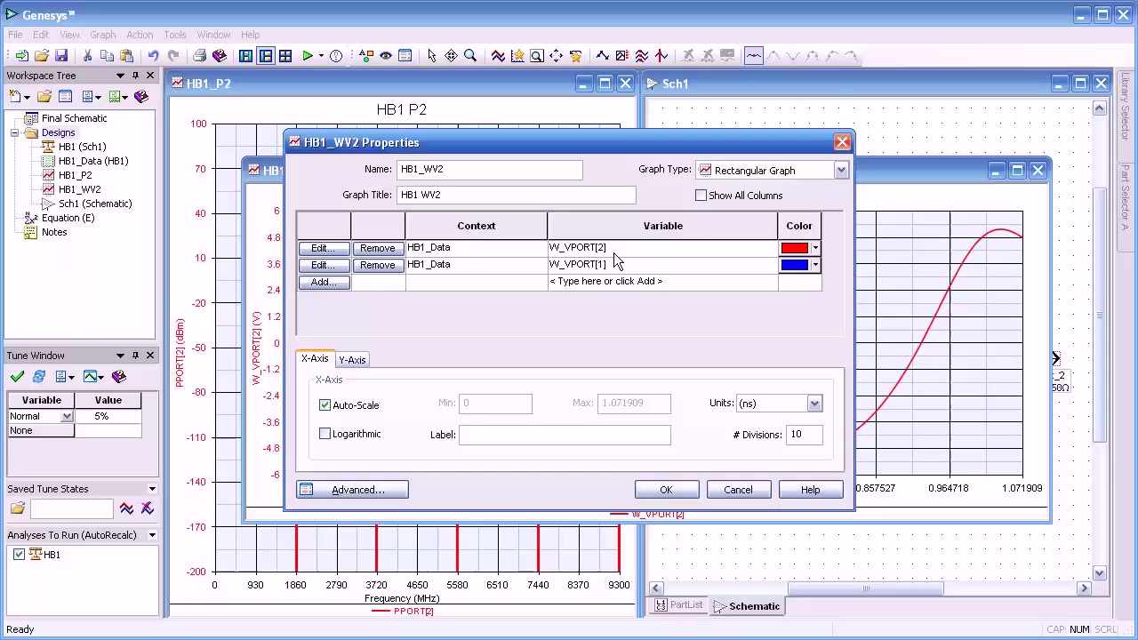
left_click(666, 491)
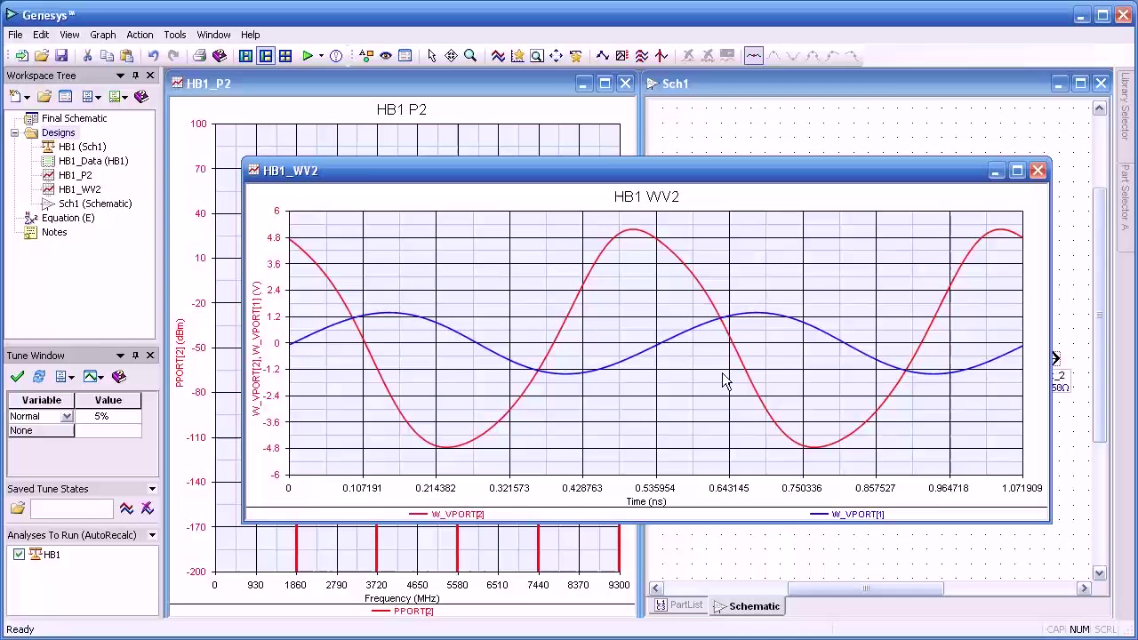
left_click(213, 34)
left_click(233, 69)
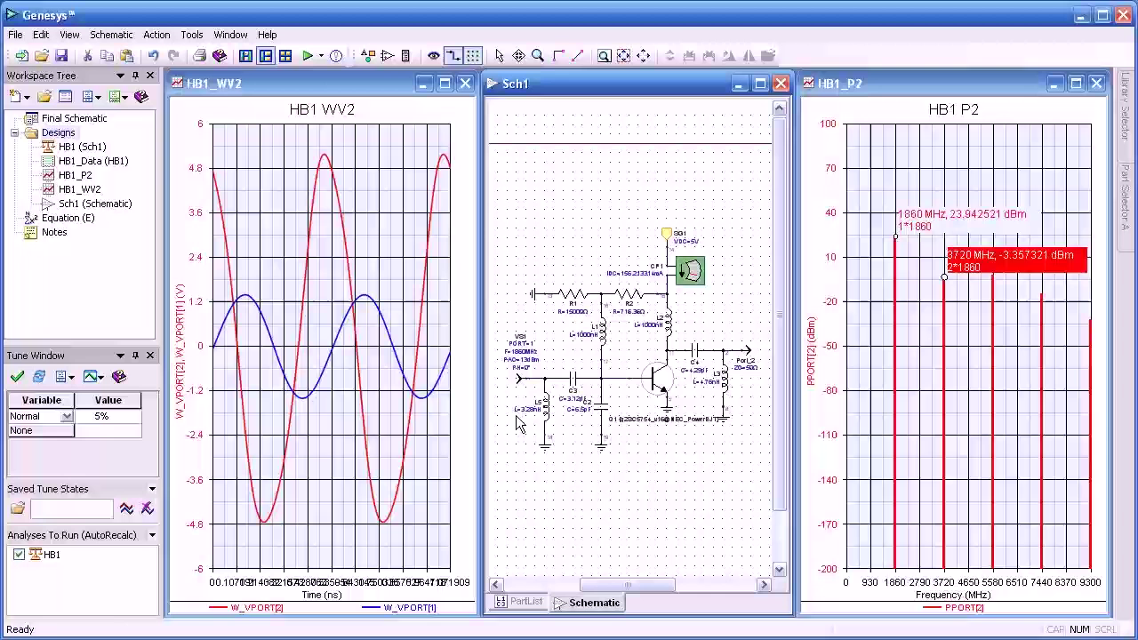
Add an HB1_P1 power plot at port 1 and change its trace to LS11.
right_click(519, 381)
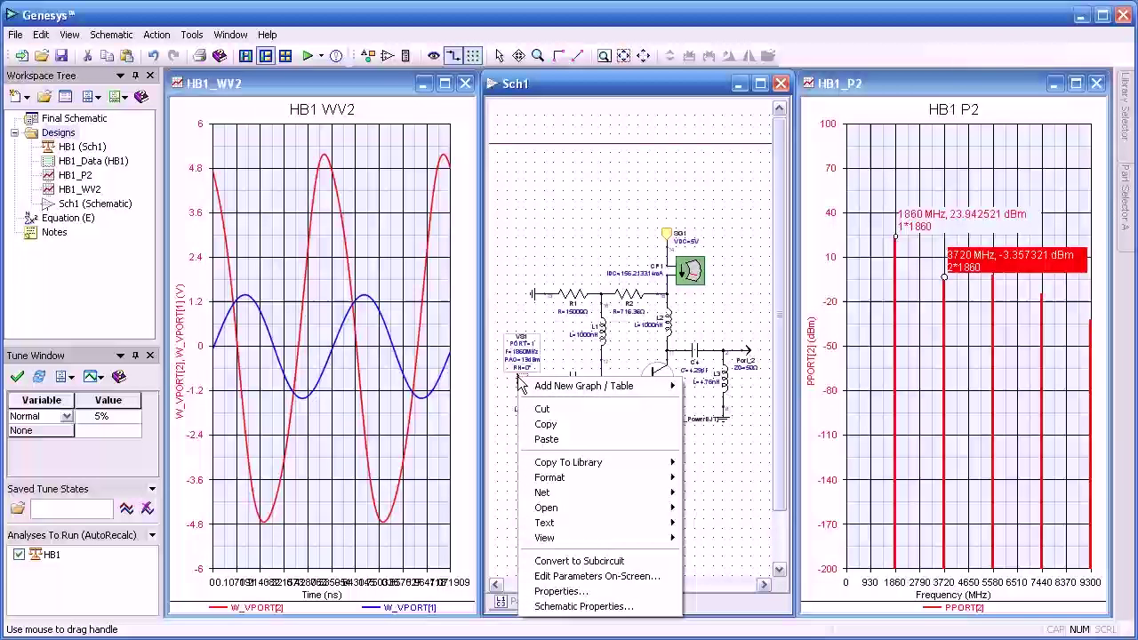
mouse_move(583, 386)
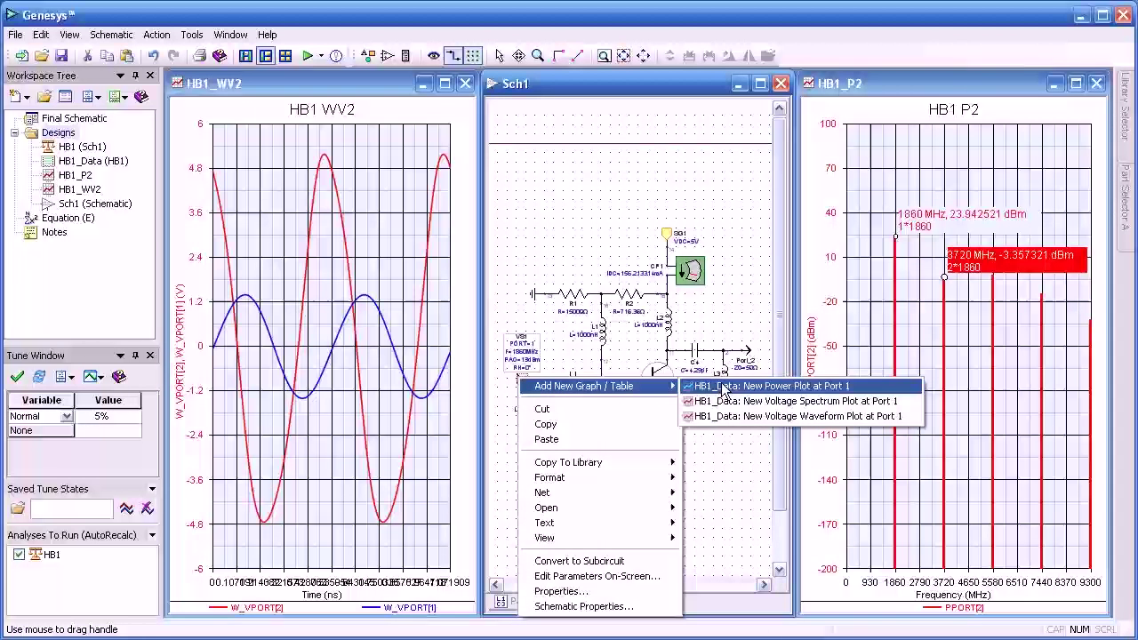
left_click(712, 388)
double_click(475, 236)
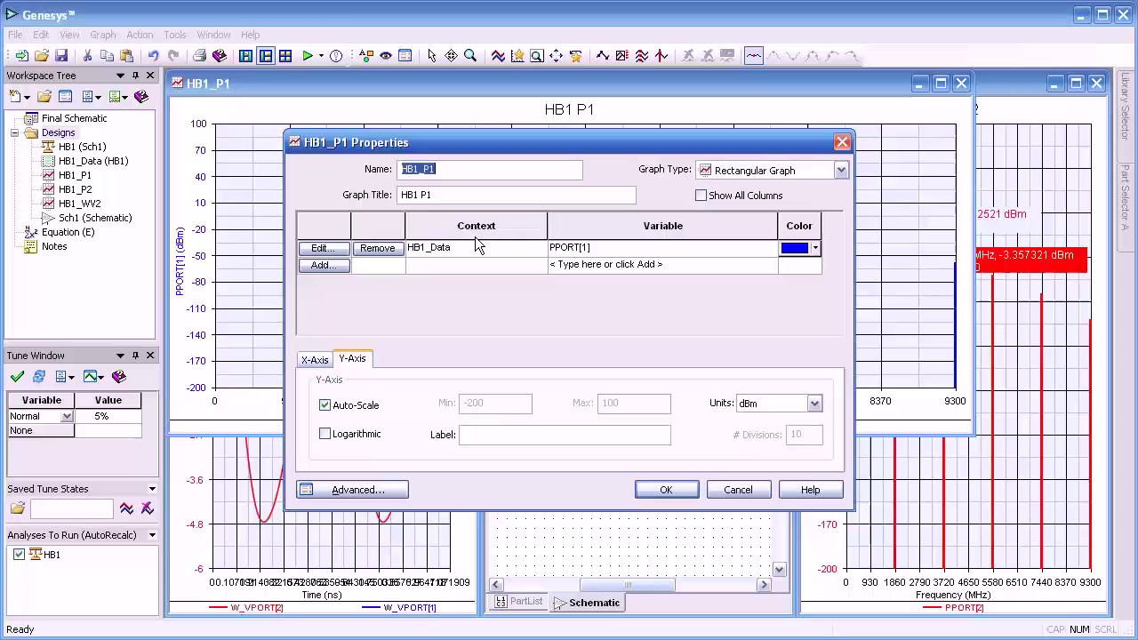
left_click(319, 249)
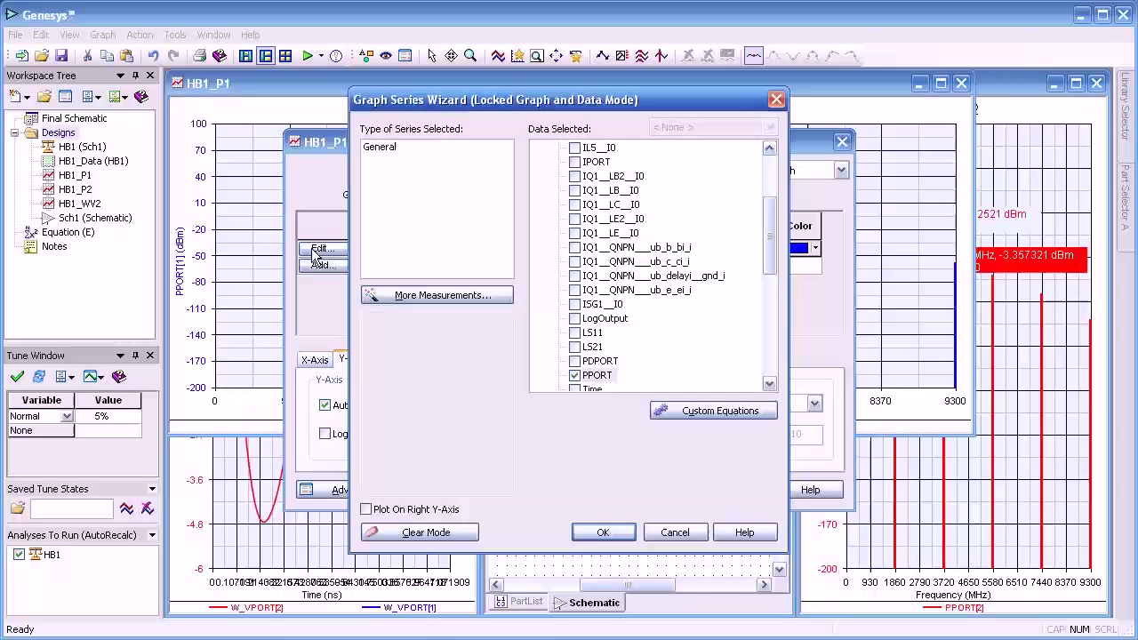
left_click(575, 333)
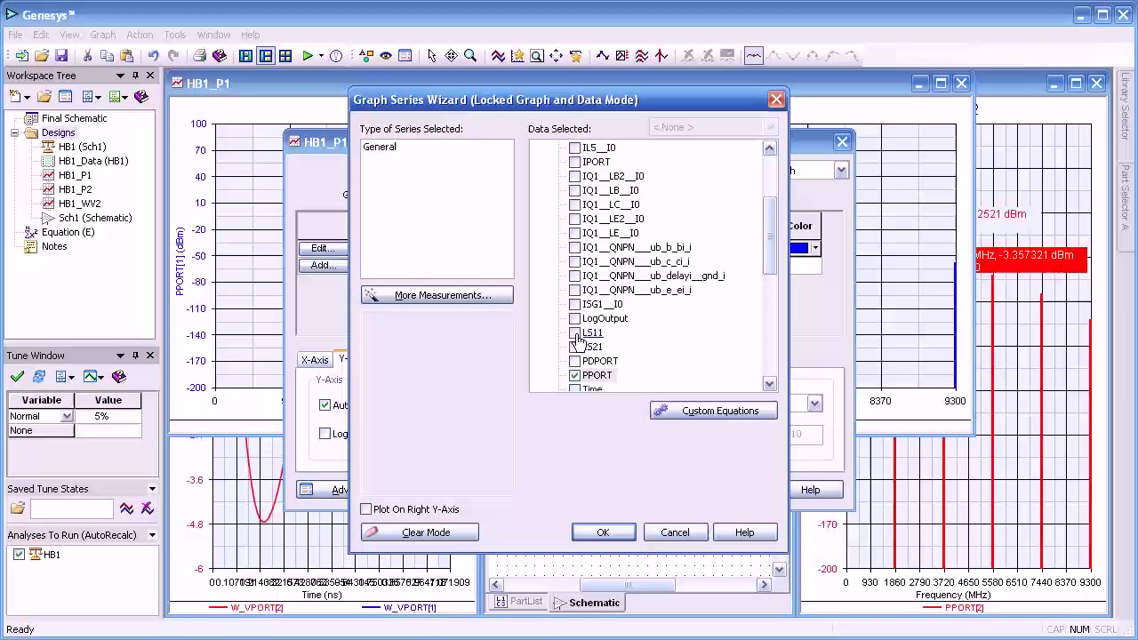
left_click(574, 359)
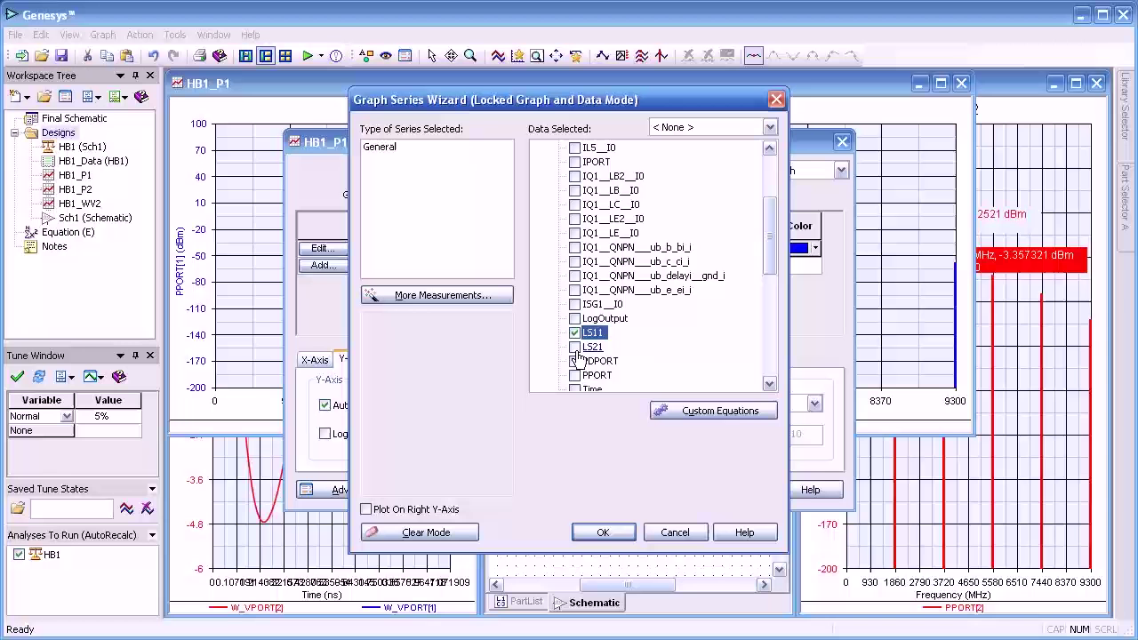
left_click(603, 531)
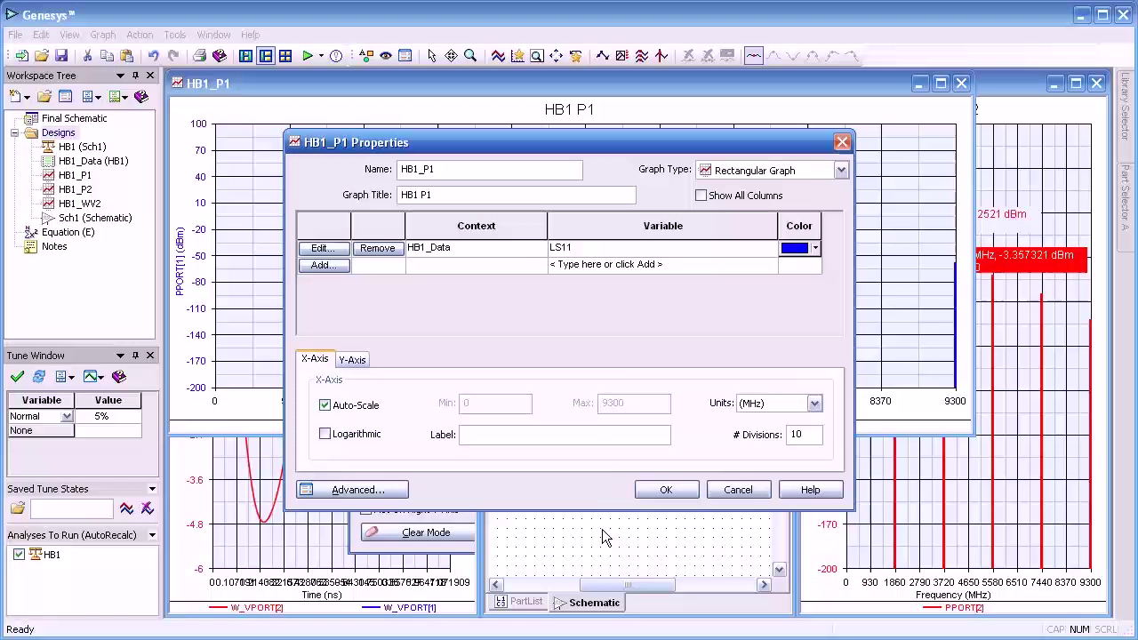
Change the HB1_P1 graph type to Smith Chart.
left_click(749, 171)
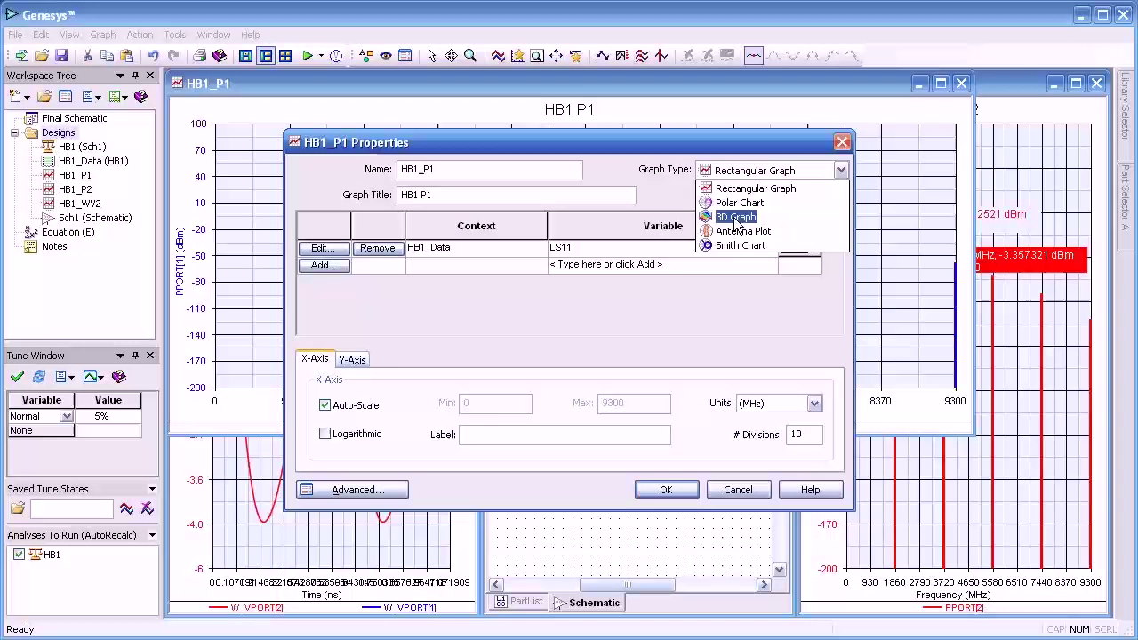
left_click(727, 249)
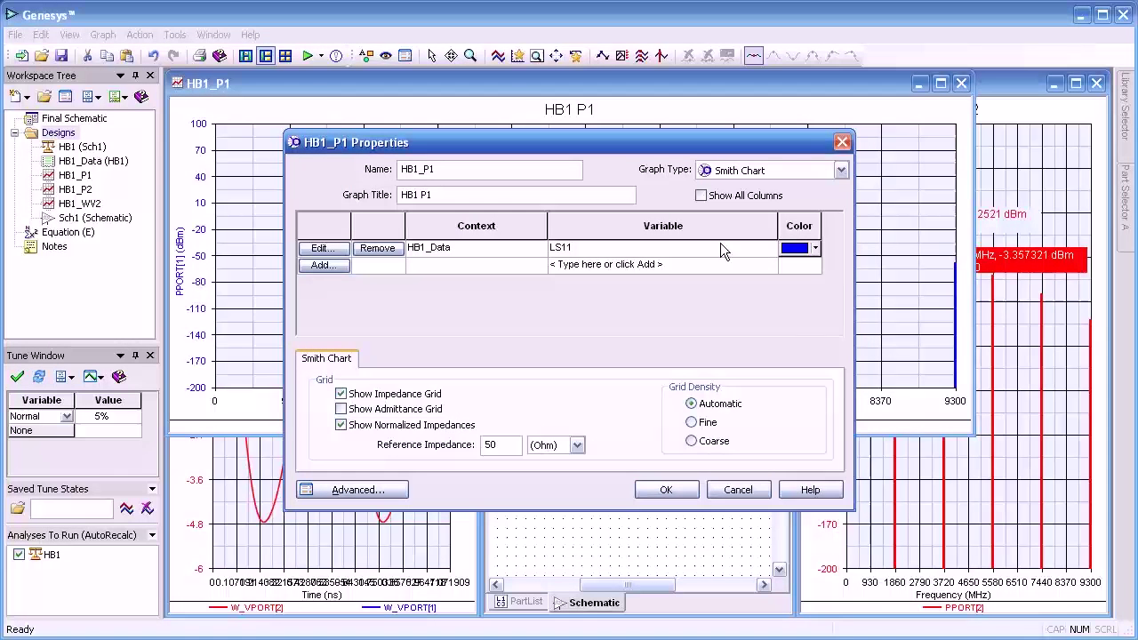
left_click(664, 489)
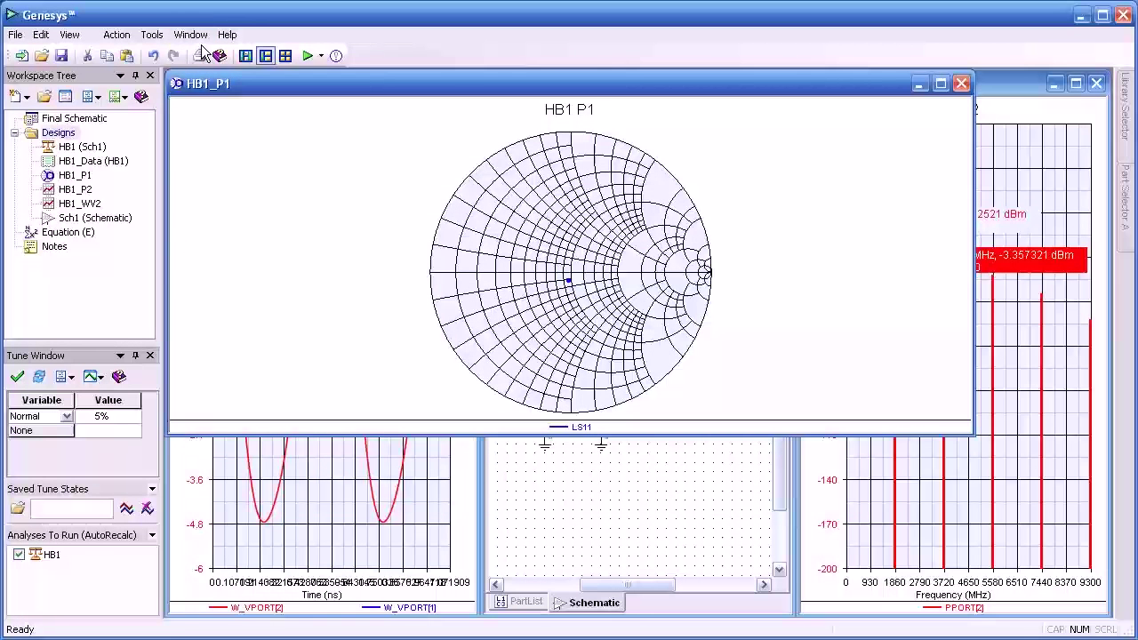
Tile the Smith chart, waveform, schematic and spectrum windows, then zoom into the Smith chart.
left_click(190, 34)
left_click(213, 66)
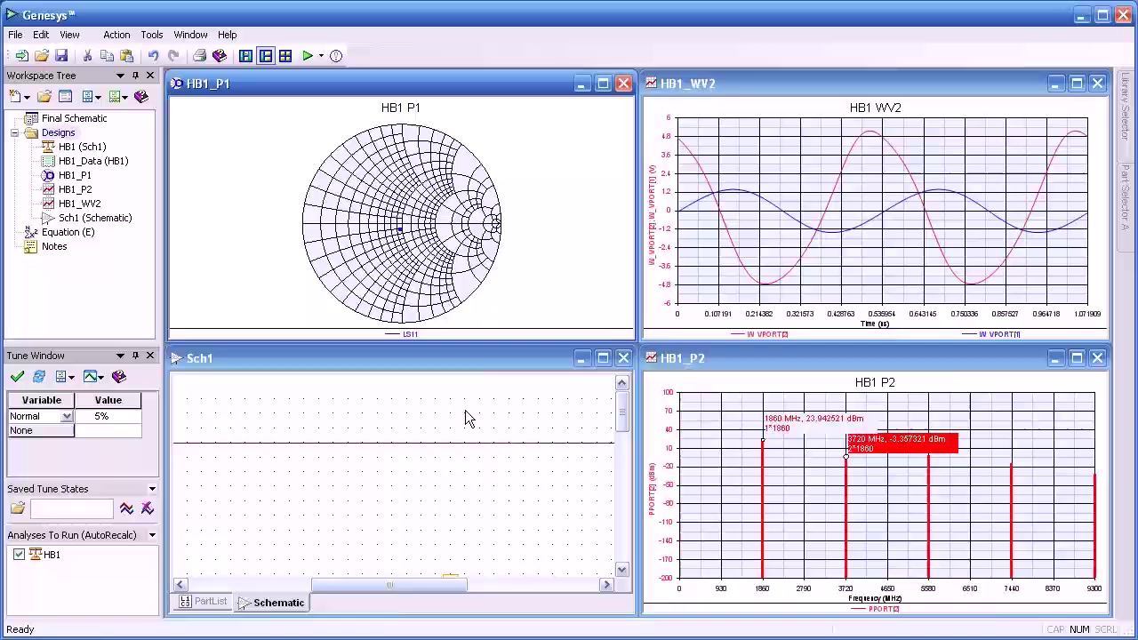
left_click(457, 438)
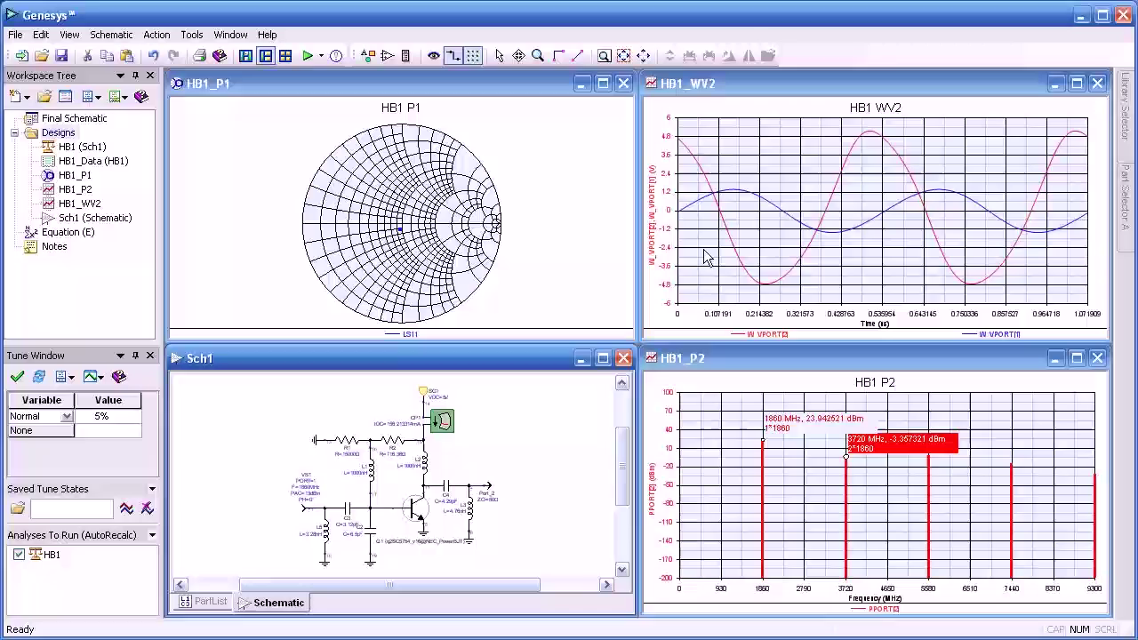
left_click(421, 239)
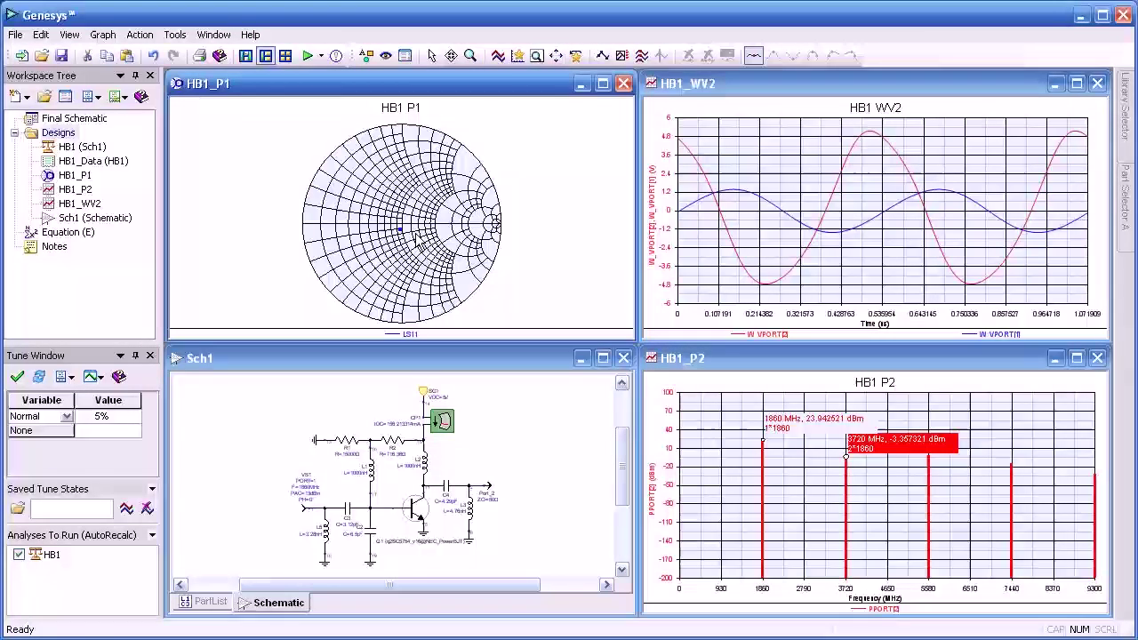
scroll(418, 237, "up", 2)
scroll(411, 233, "up", 2)
scroll(402, 229, "up", 2)
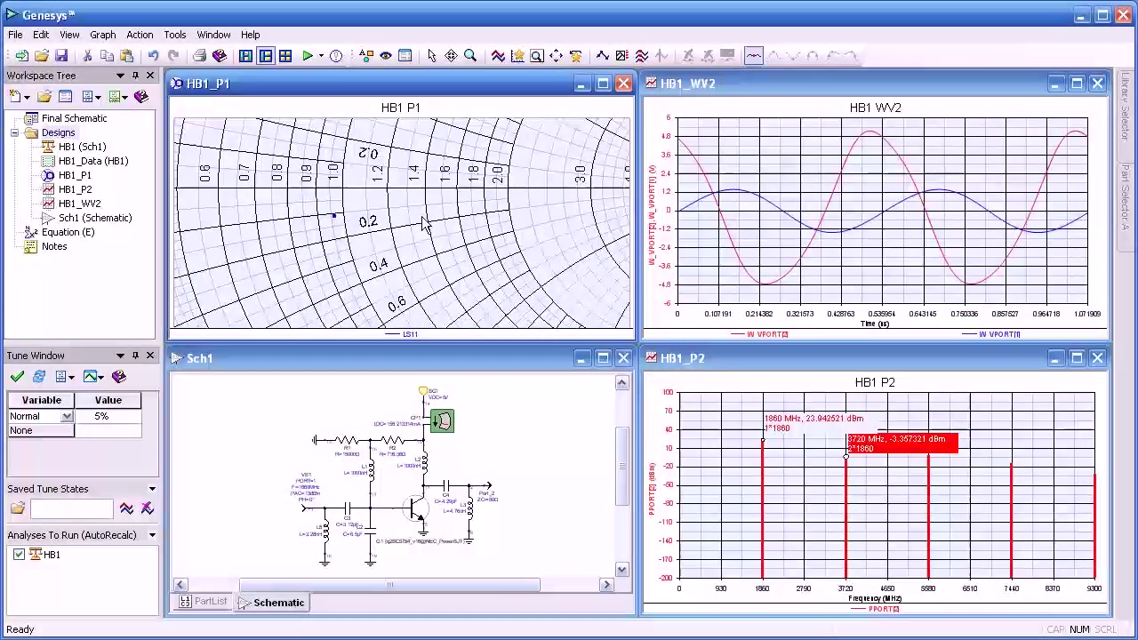
Set the LS11 marker label font size to 12.
left_click(333, 215)
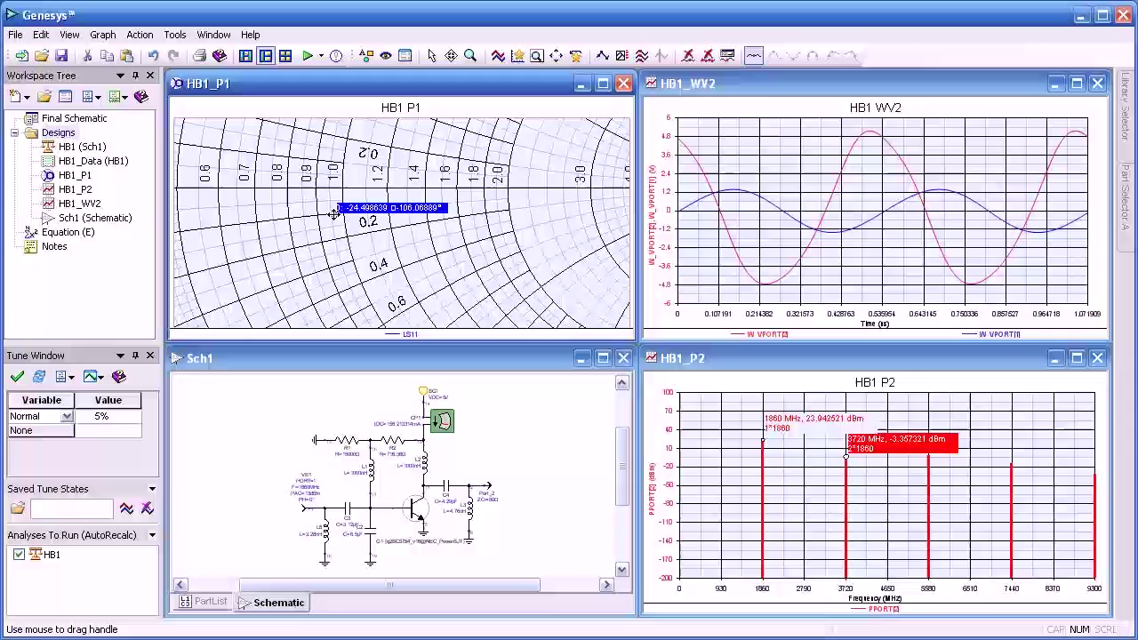
right_click(373, 207)
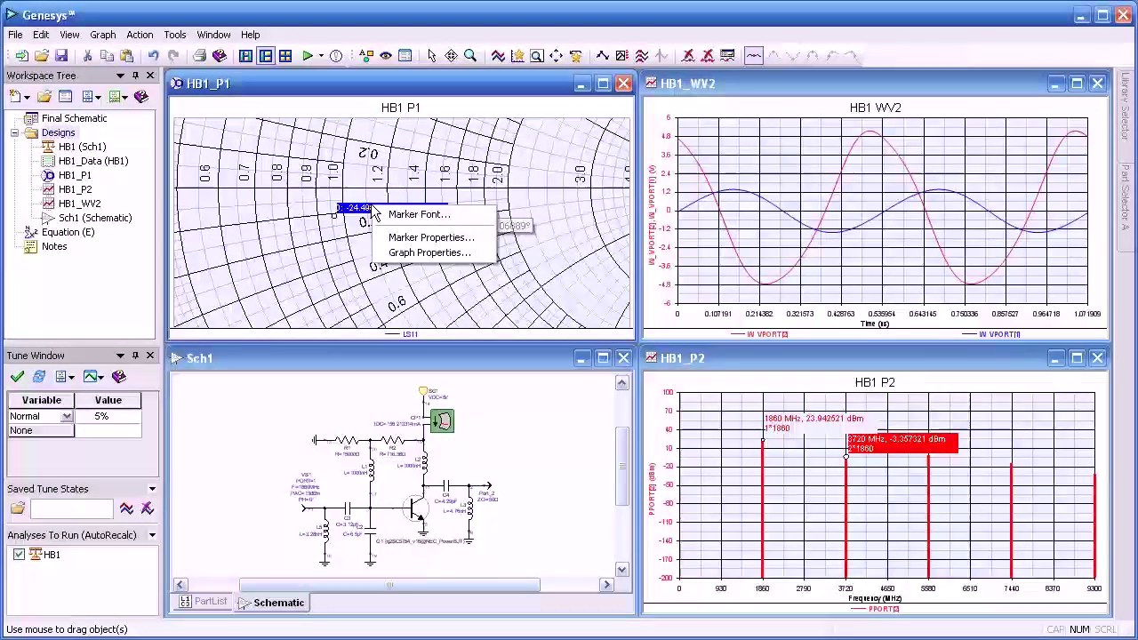
left_click(397, 215)
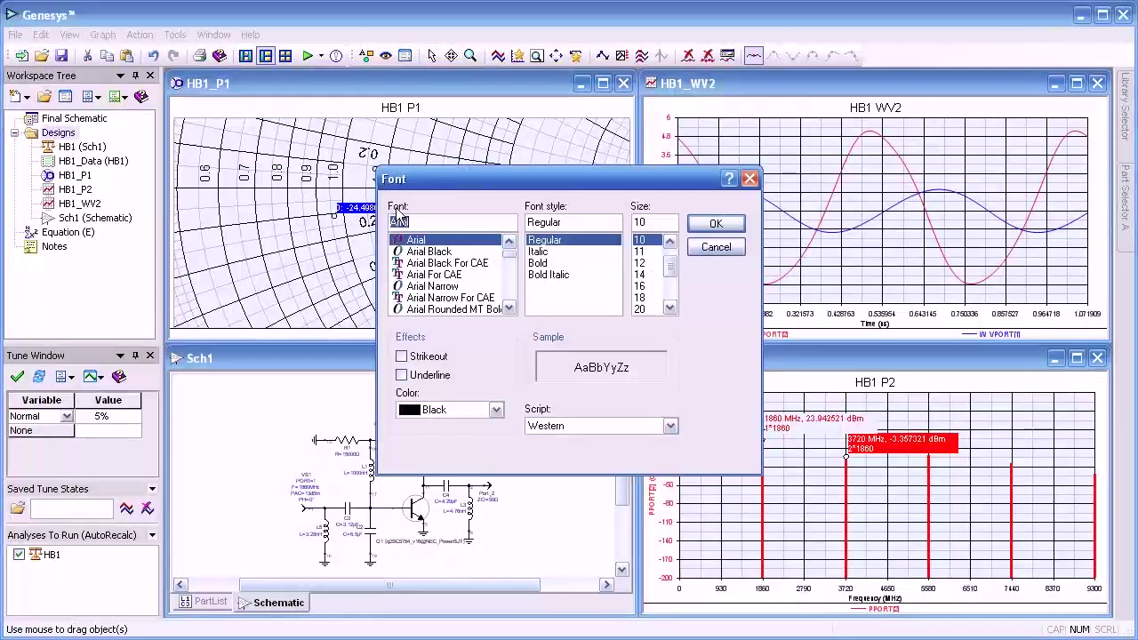
left_click(640, 263)
left_click(714, 224)
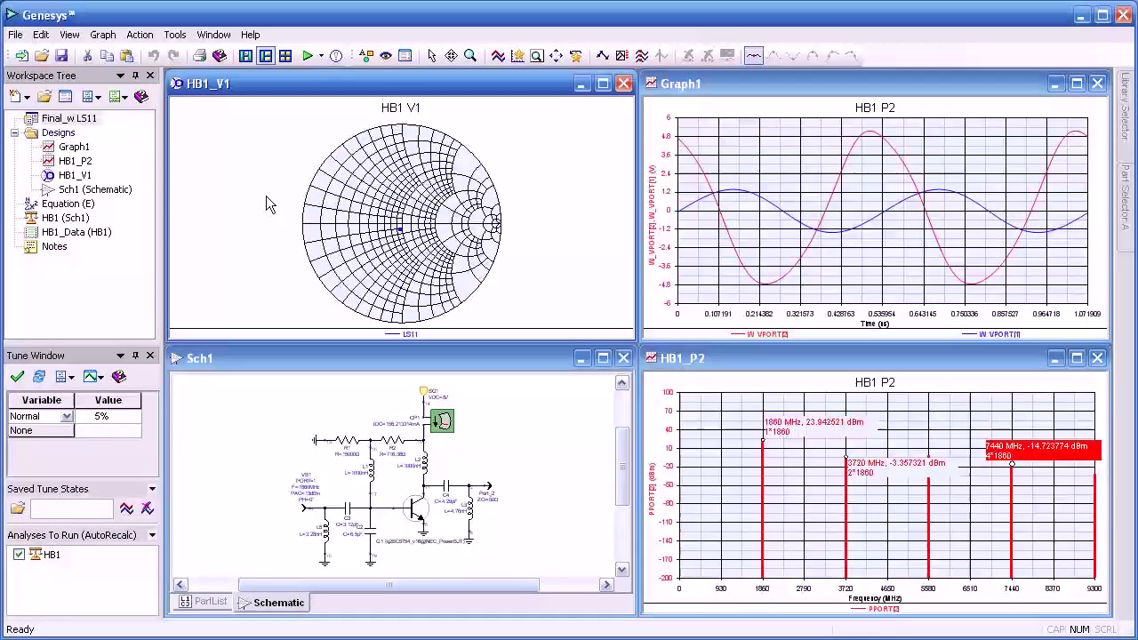
Attempt to add a parameter sweep and dismiss the tunable-parameters error.
left_click(28, 98)
mouse_move(62, 129)
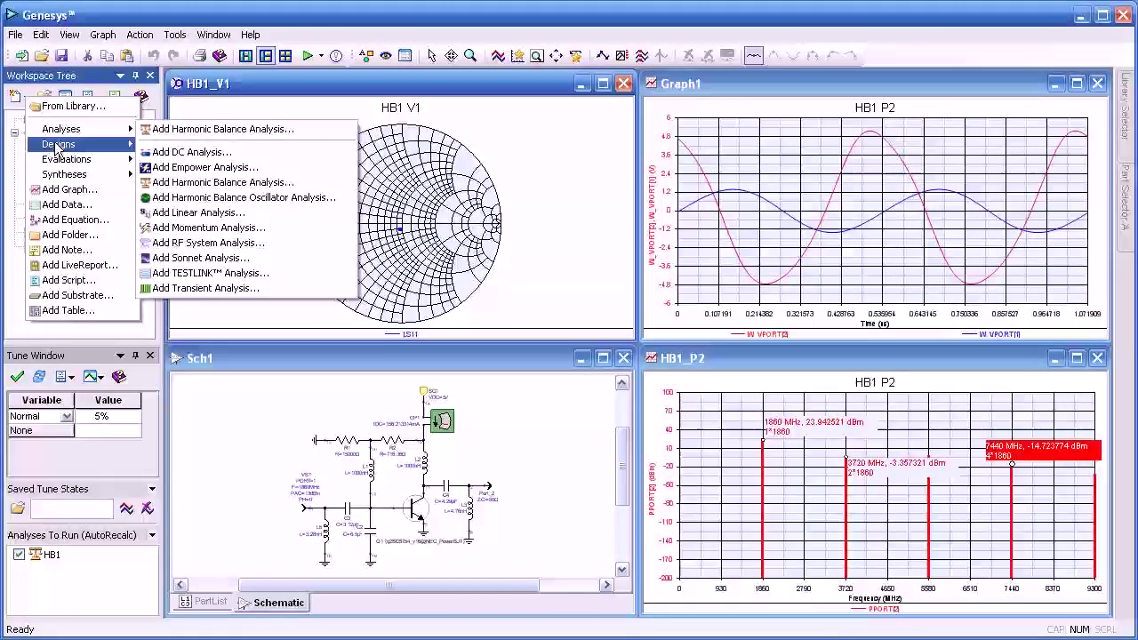
mouse_move(66, 159)
left_click(182, 160)
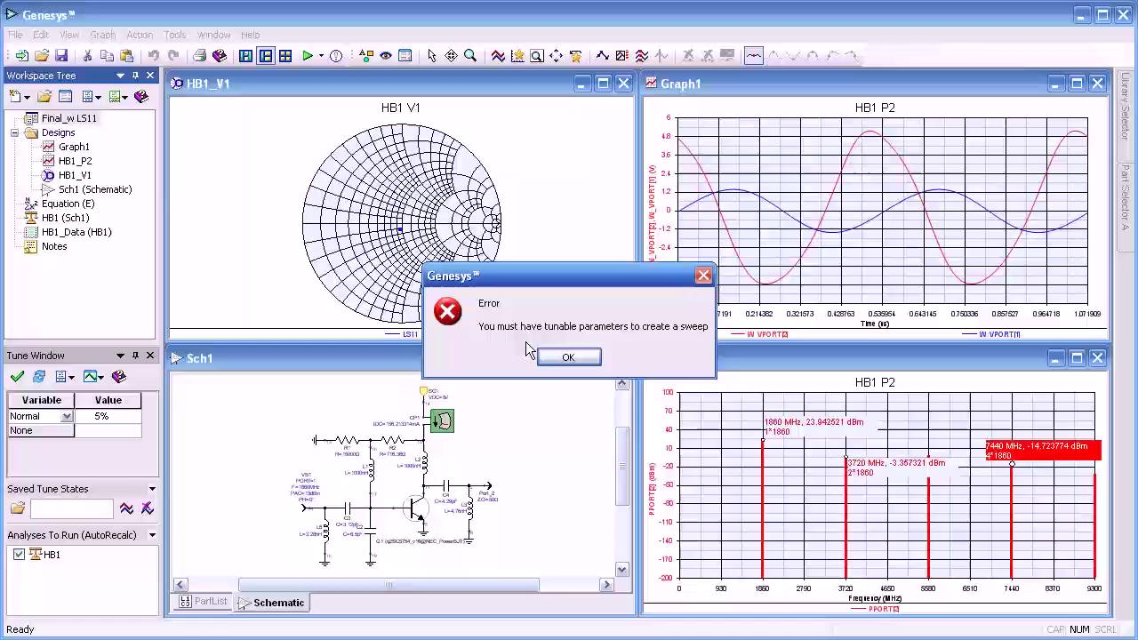
left_click(568, 357)
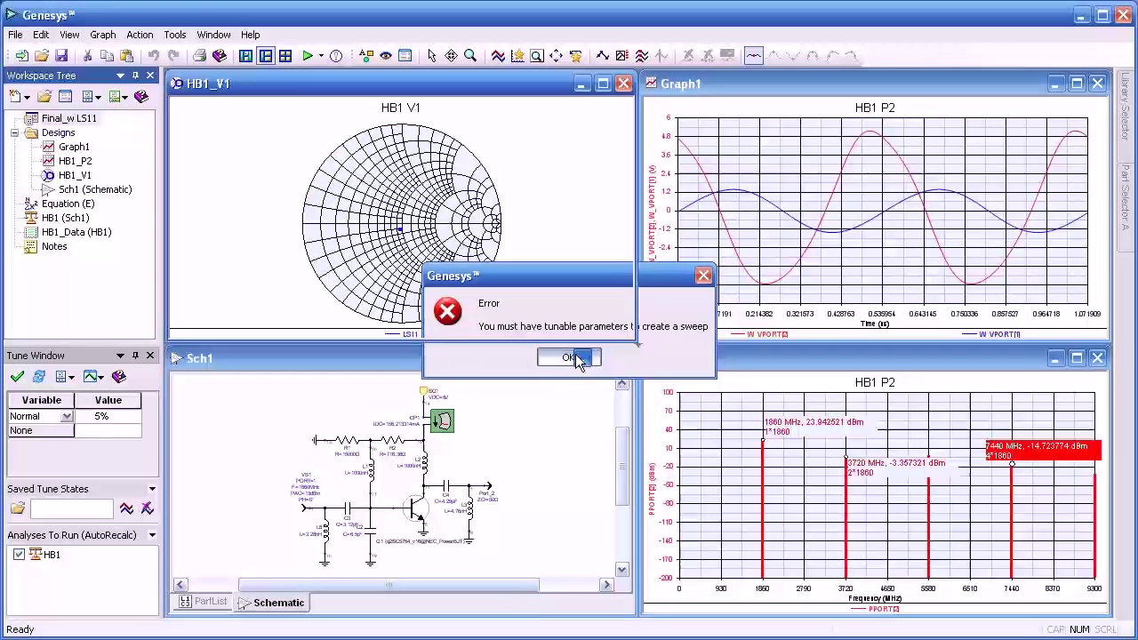
Maximize Sch1 and make VS1's frequency F (1860) and power PAC (13) tunable.
left_click(576, 372)
left_click(606, 360)
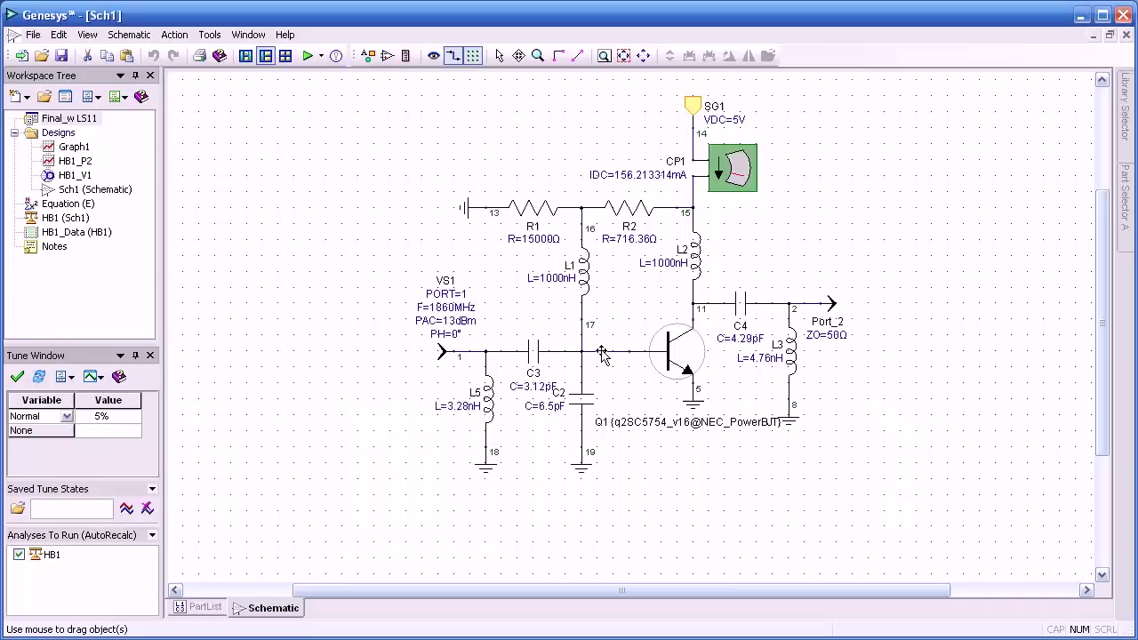
double_click(442, 354)
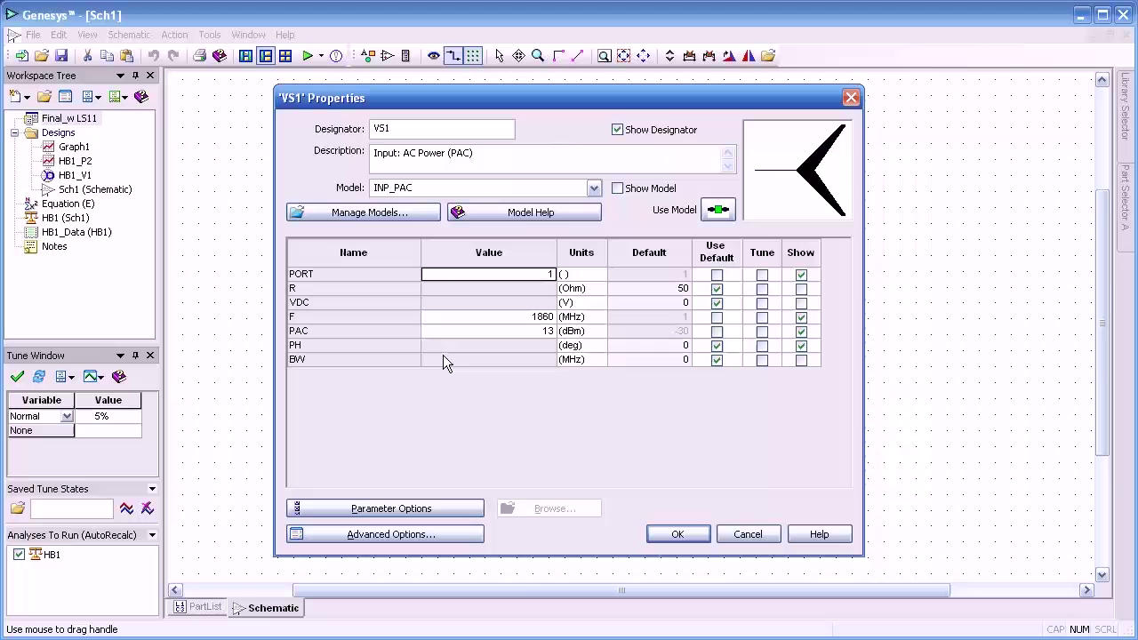
left_click(760, 317)
left_click(760, 333)
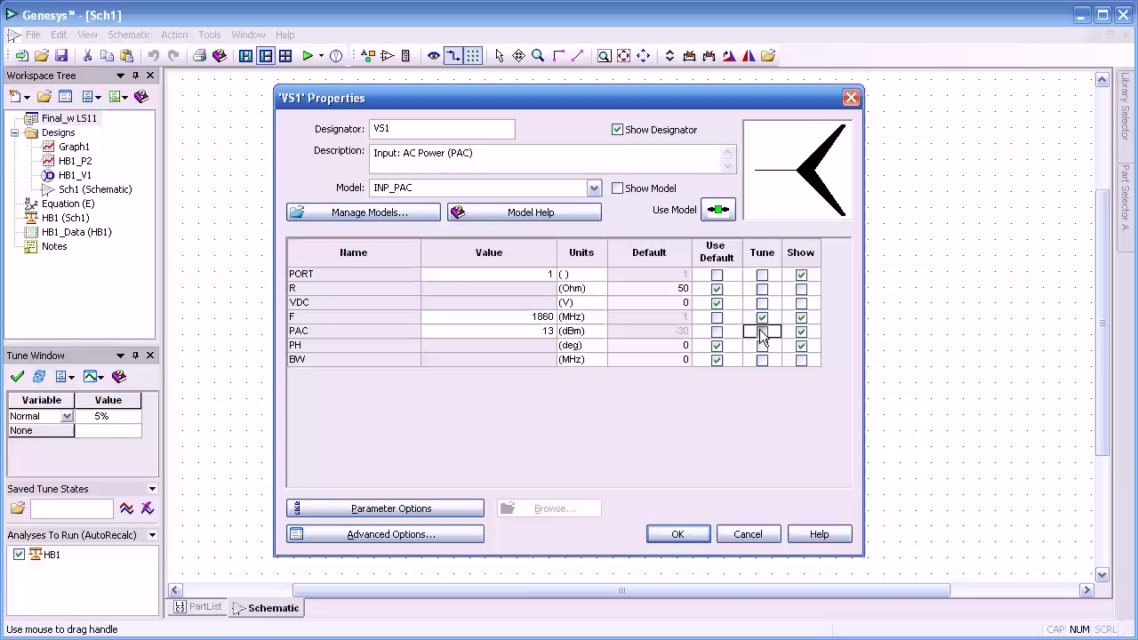
left_click(675, 534)
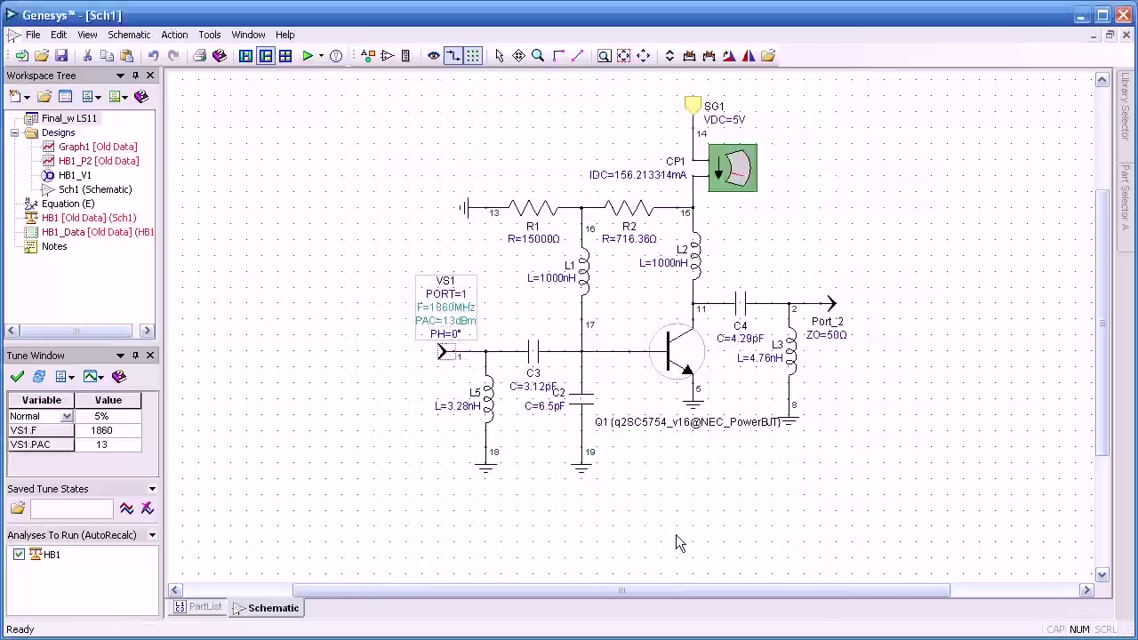
Add Sweep1 over VS1.F, 1800–1900 MHz in 10 MHz linear steps, propagating all variables.
left_click(18, 96)
mouse_move(62, 158)
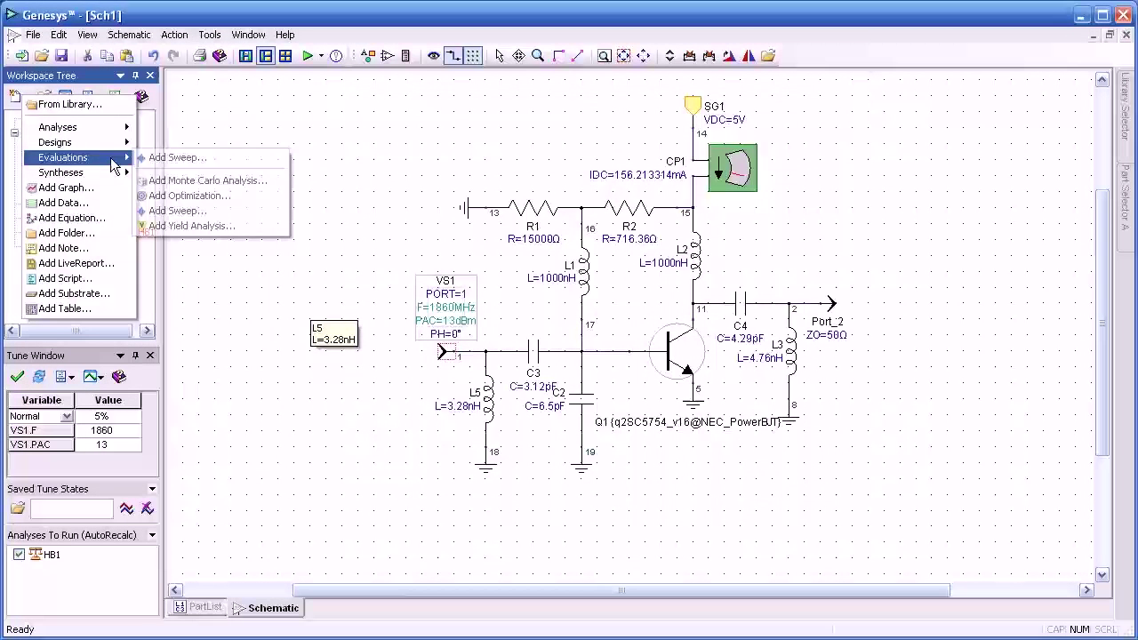
left_click(159, 157)
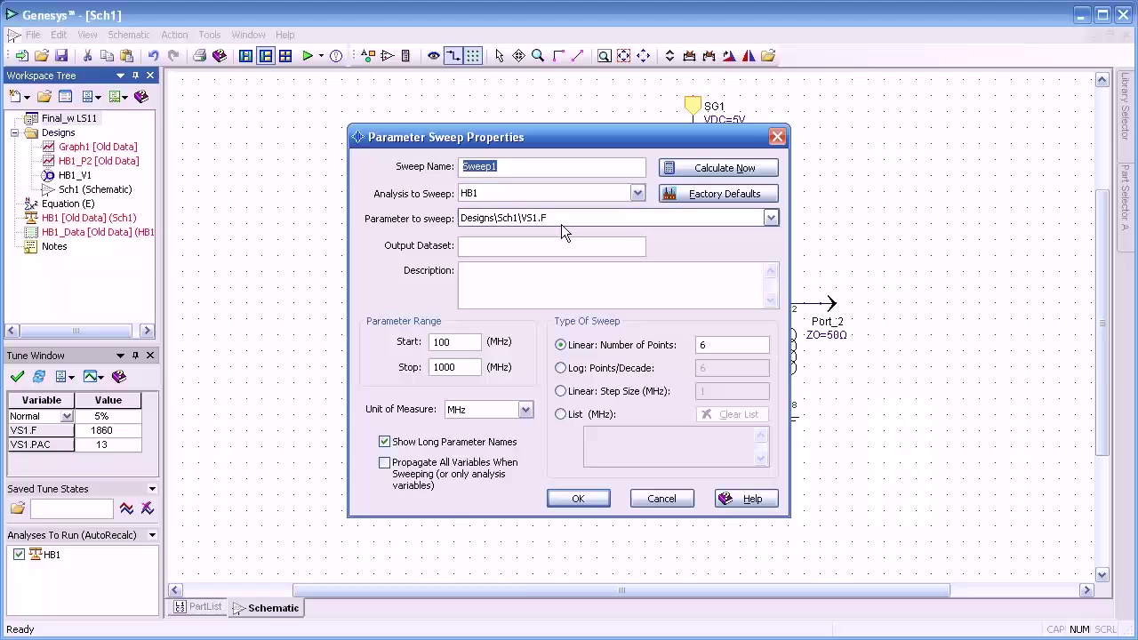
left_click(770, 219)
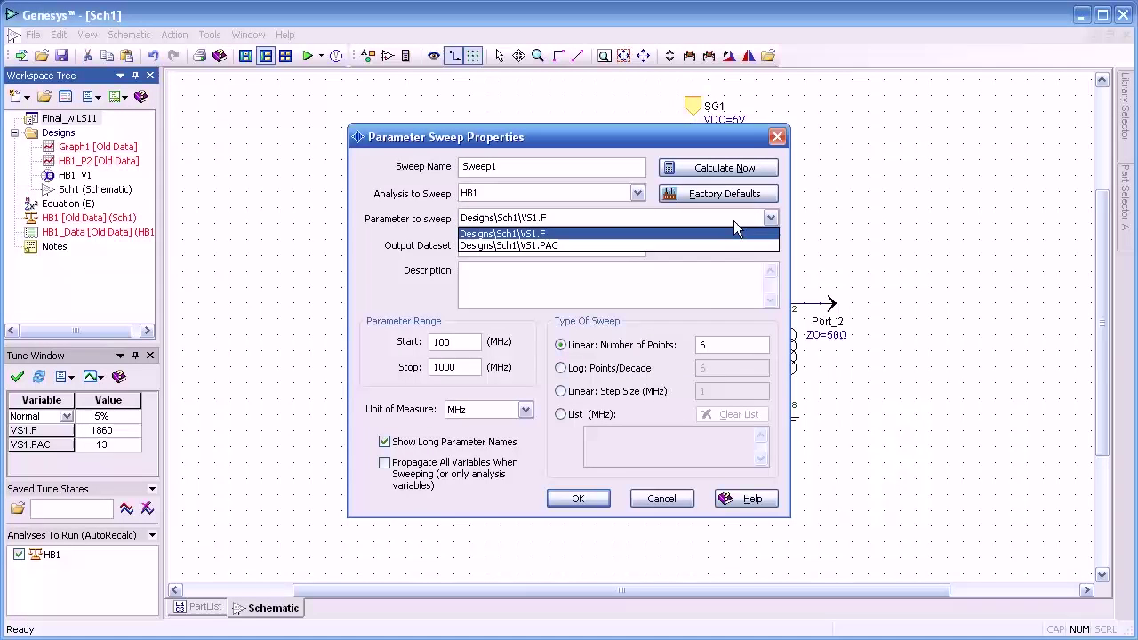
left_click(530, 219)
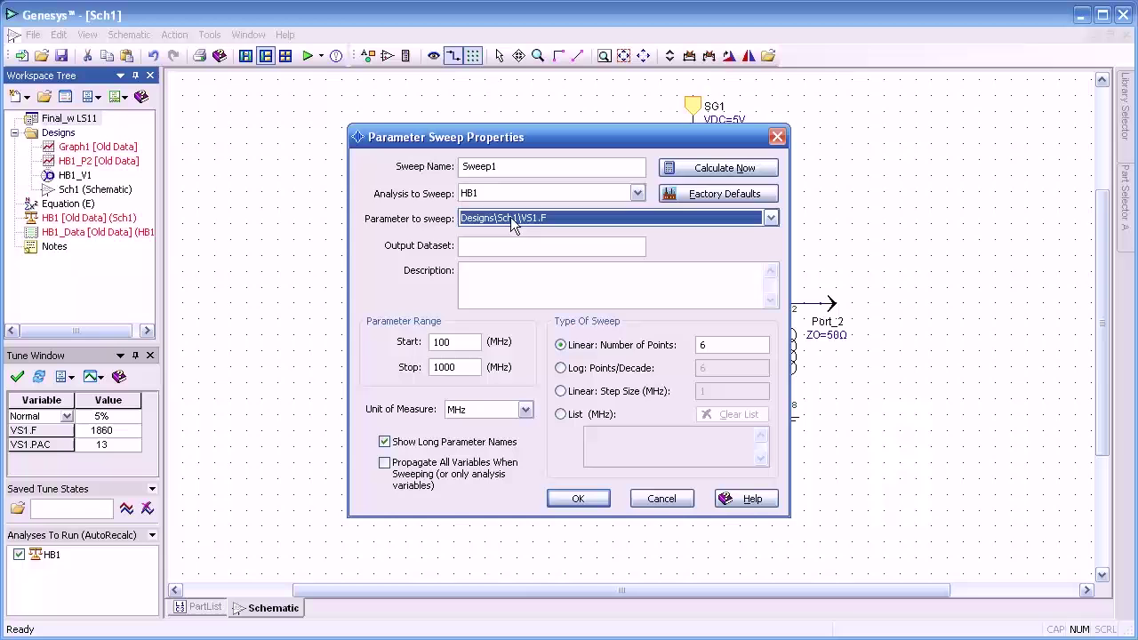
double_click(461, 341)
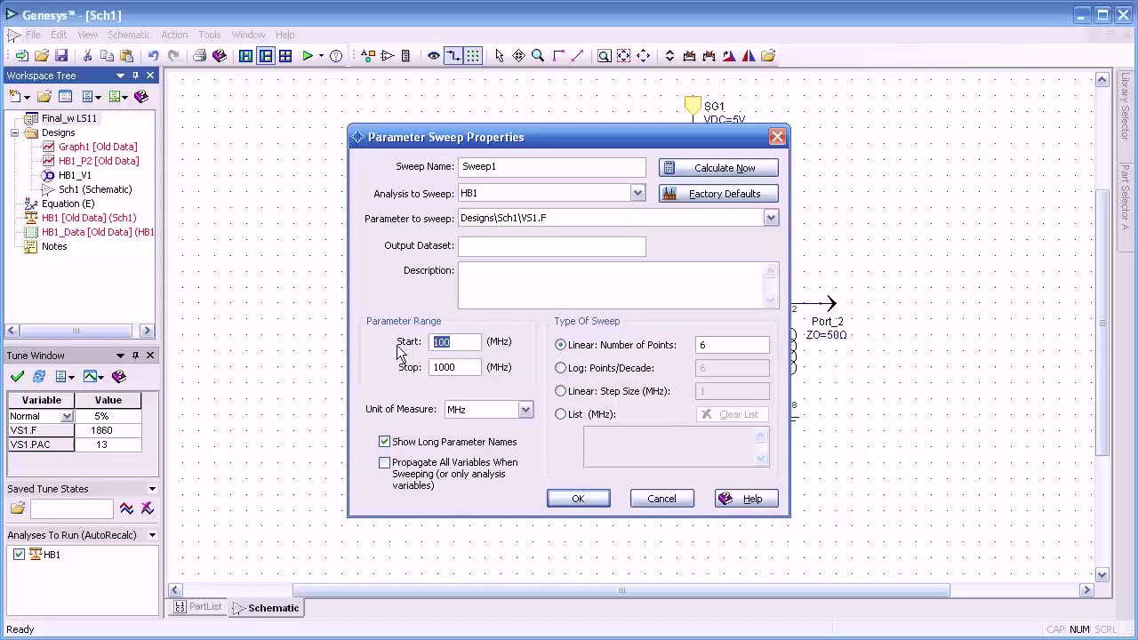
type("18")
key("Tab")
type("1900")
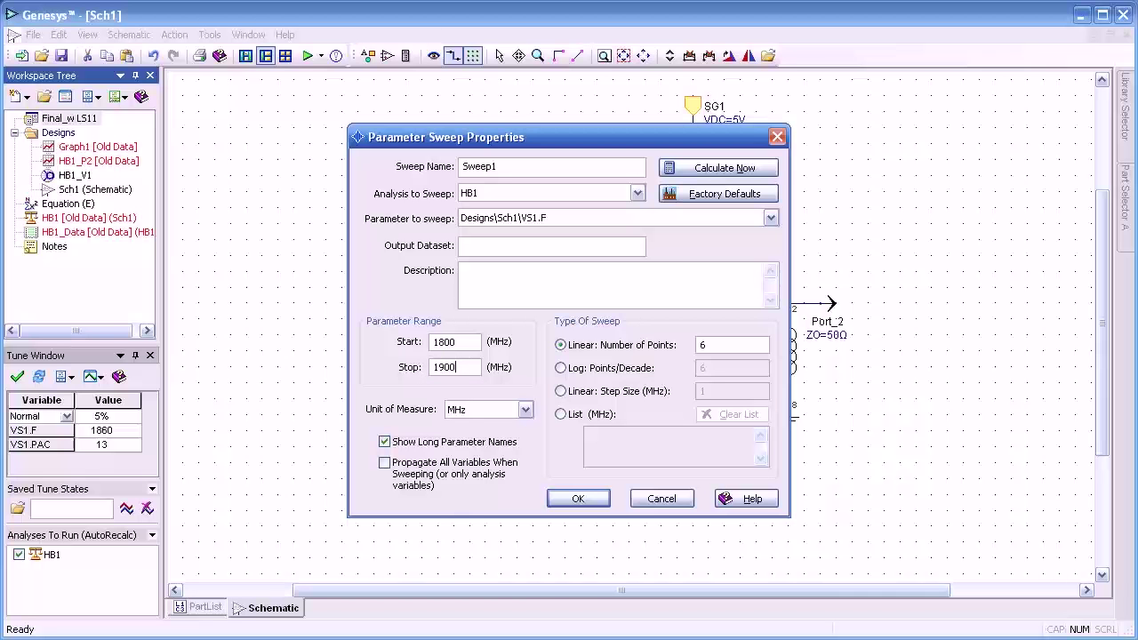
left_click(560, 392)
left_click(698, 396)
type("0")
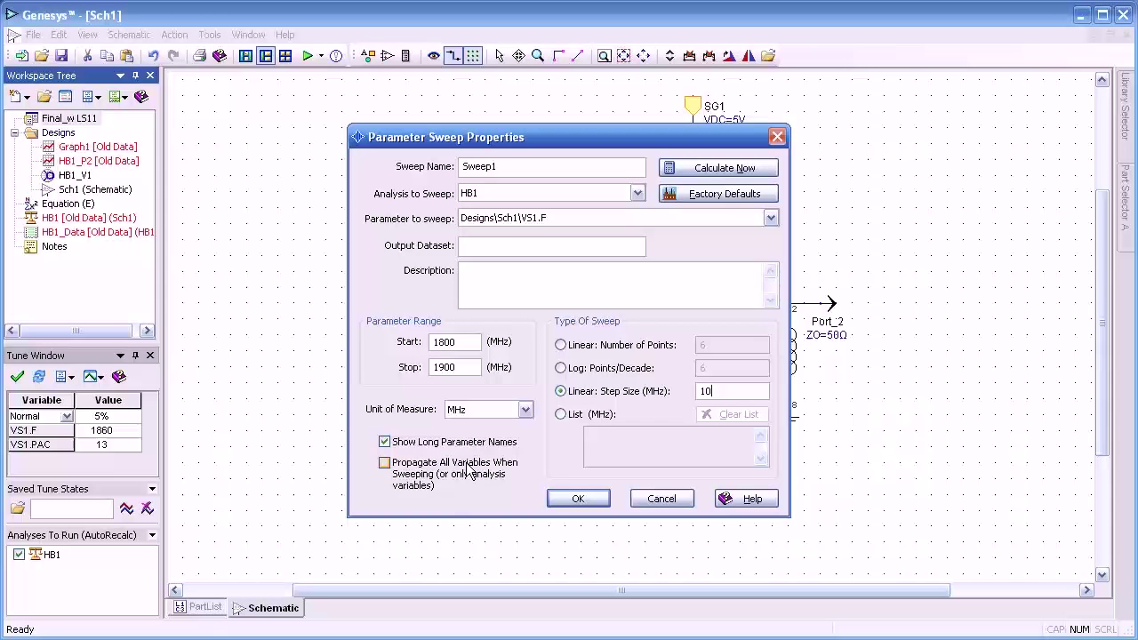
left_click(385, 463)
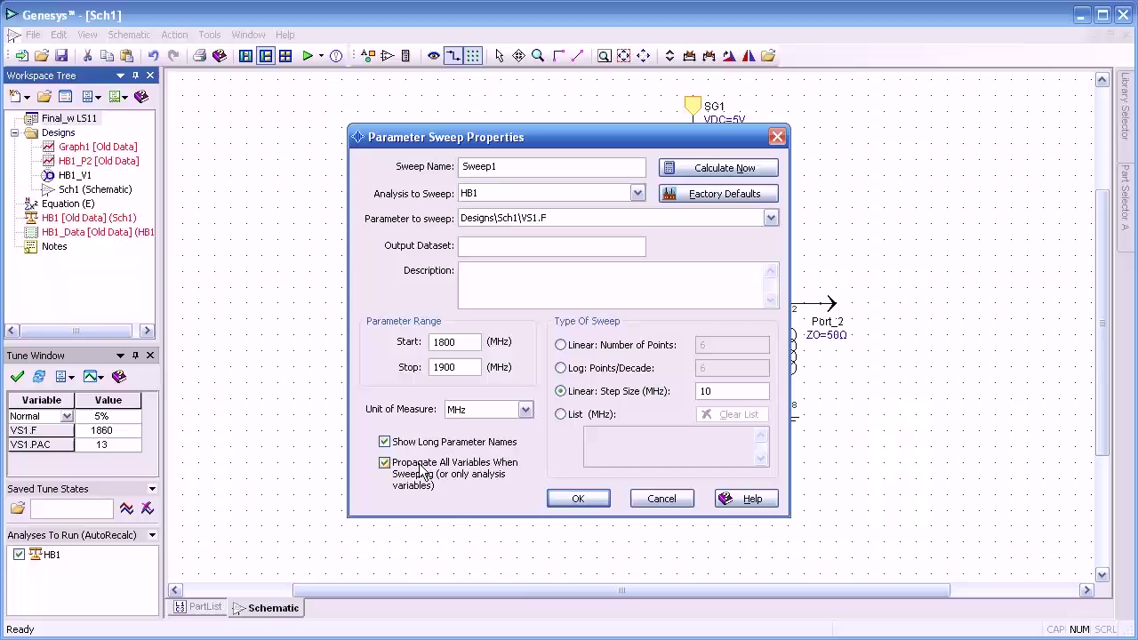
left_click(576, 498)
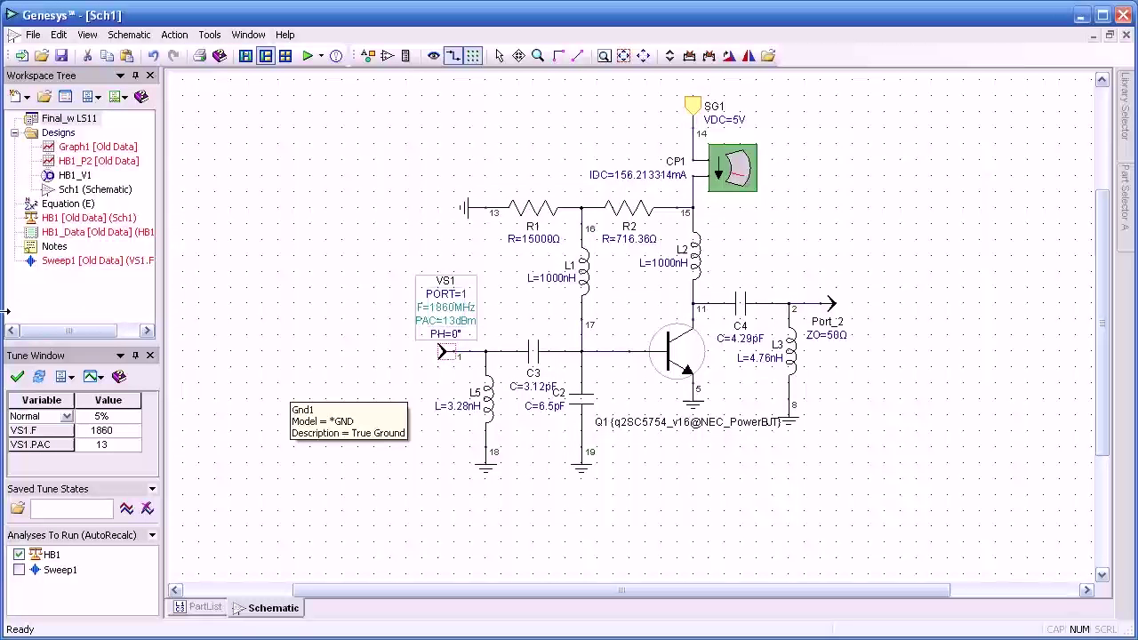
Run Sweep1 and restore the schematic and graph windows side by side.
right_click(68, 263)
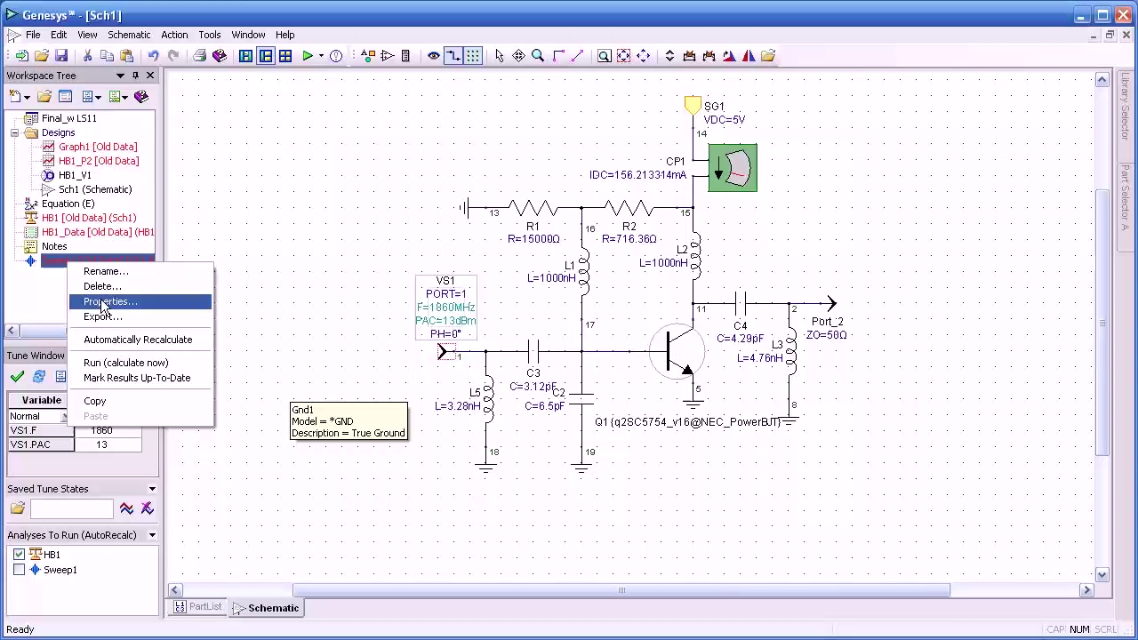
left_click(110, 363)
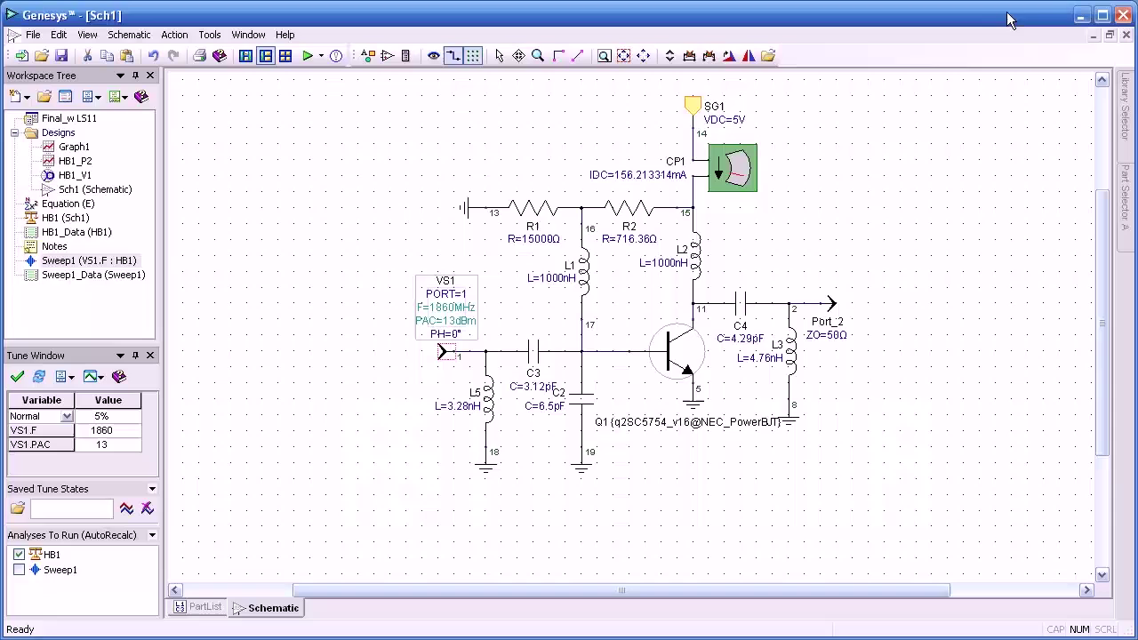
left_click(1110, 35)
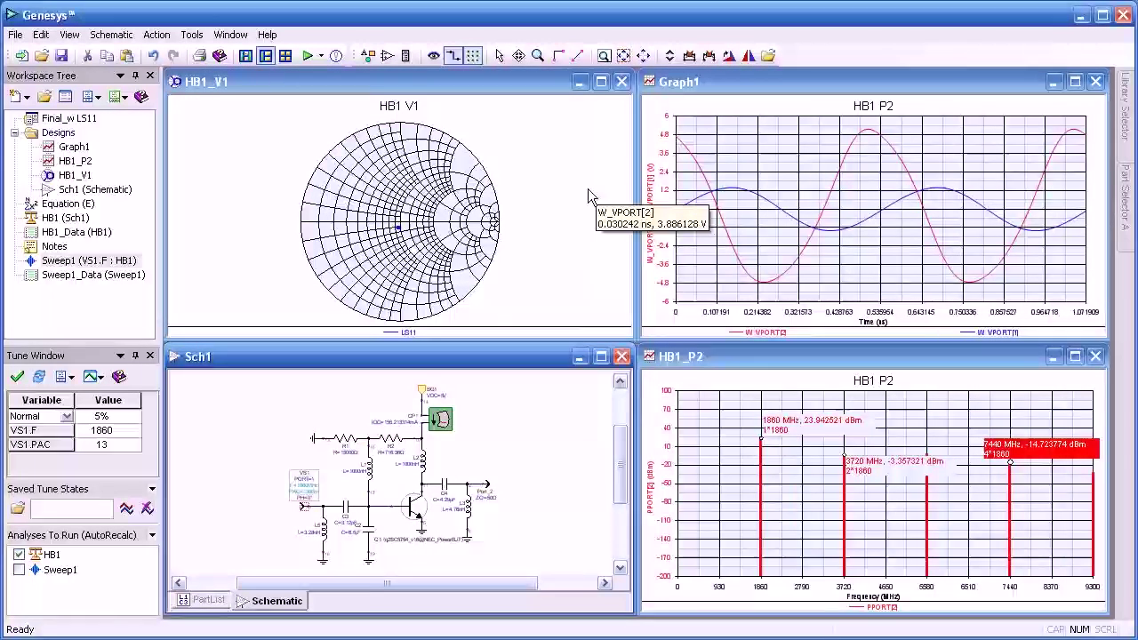
Plot the HB1_V1 Smith chart's LS11 trace from Sweep1_Data and inspect its values.
left_click(458, 242)
double_click(460, 247)
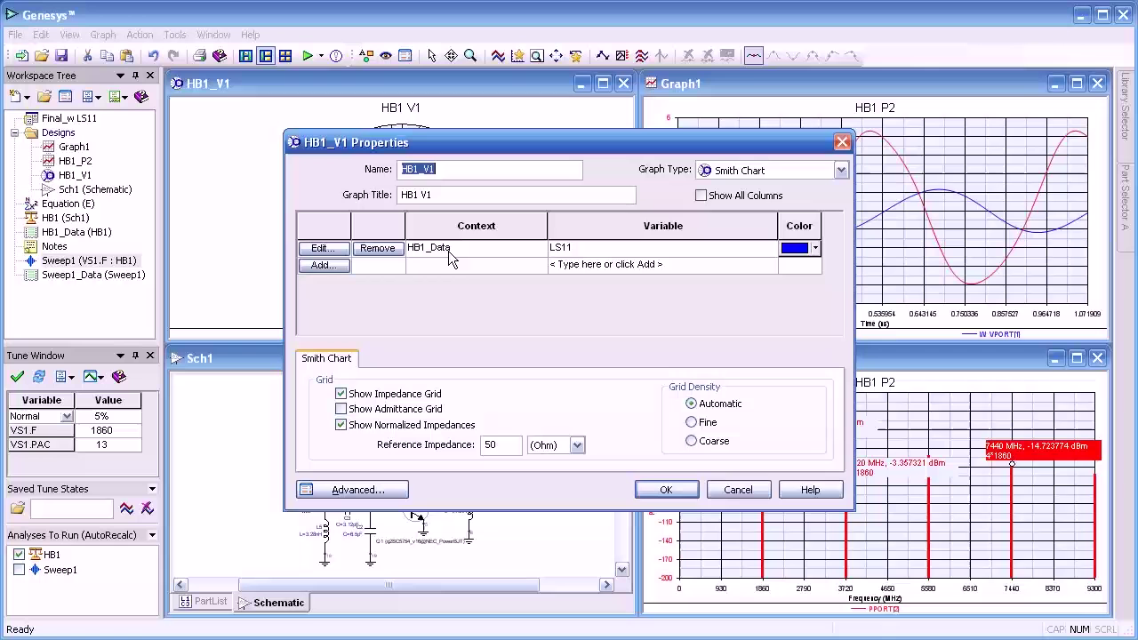
left_click(448, 249)
left_click(452, 279)
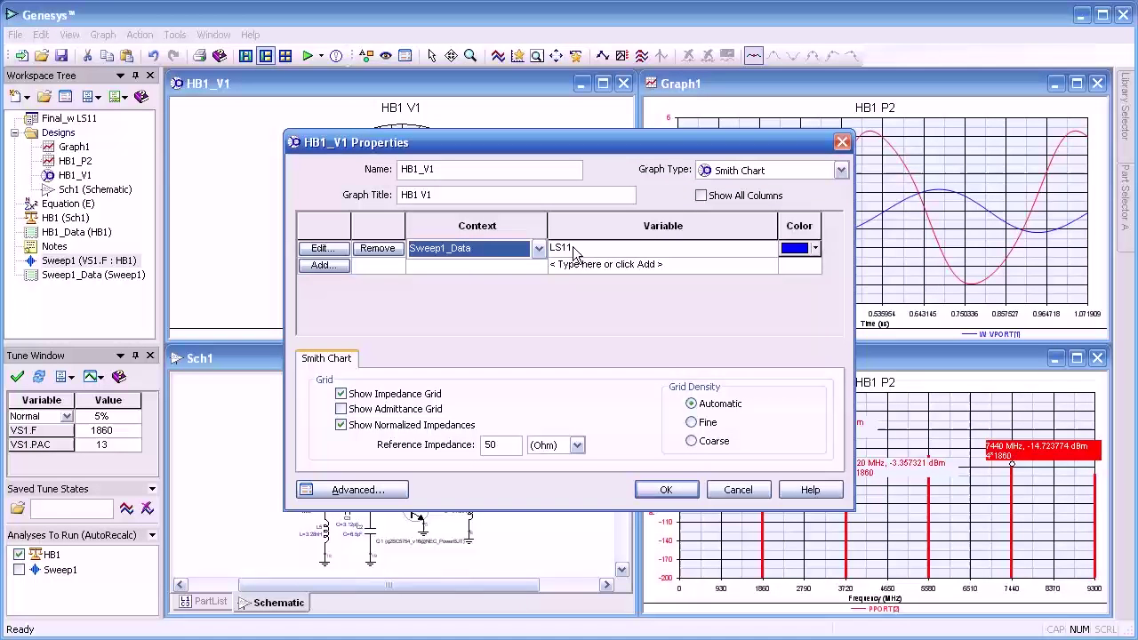
left_click(665, 489)
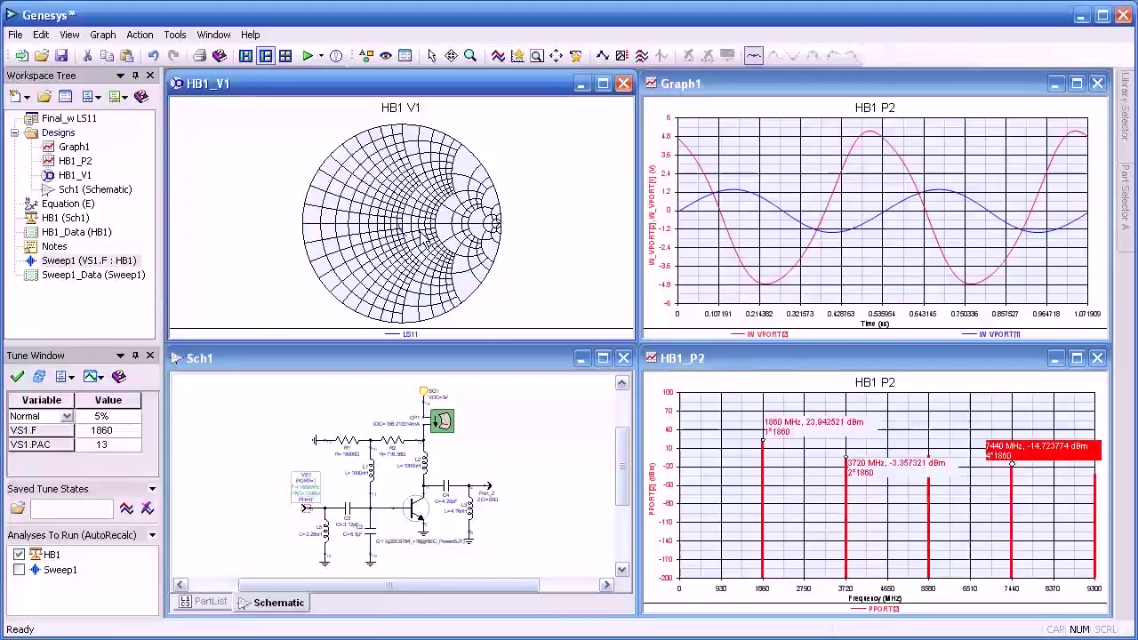
scroll(418, 236, "up", 3)
scroll(418, 237, "up", 2)
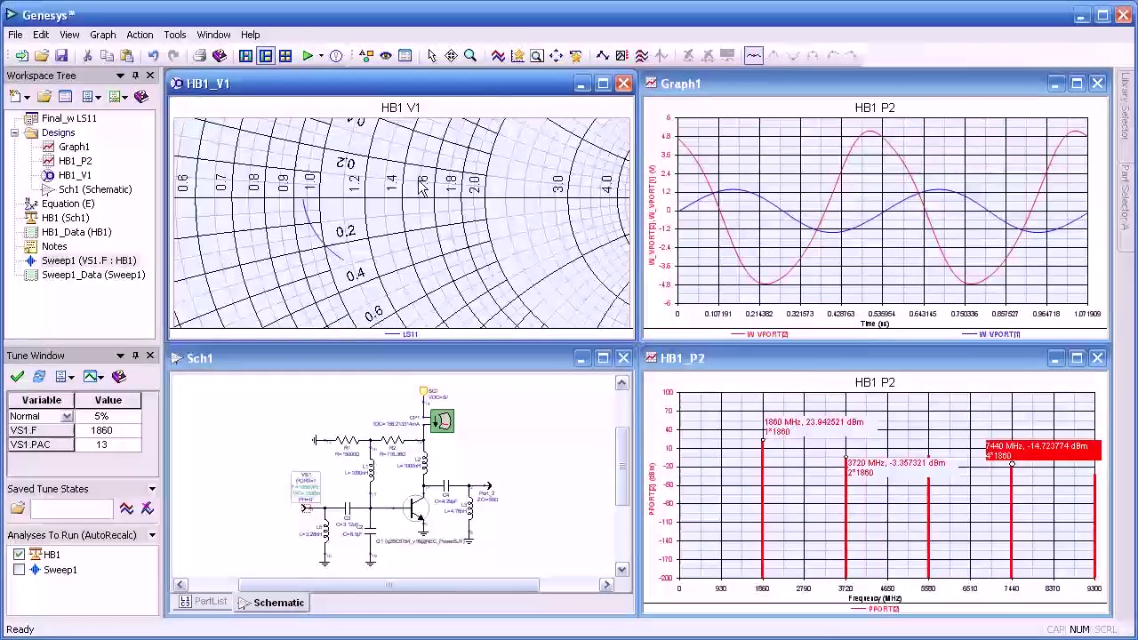
left_click(310, 227)
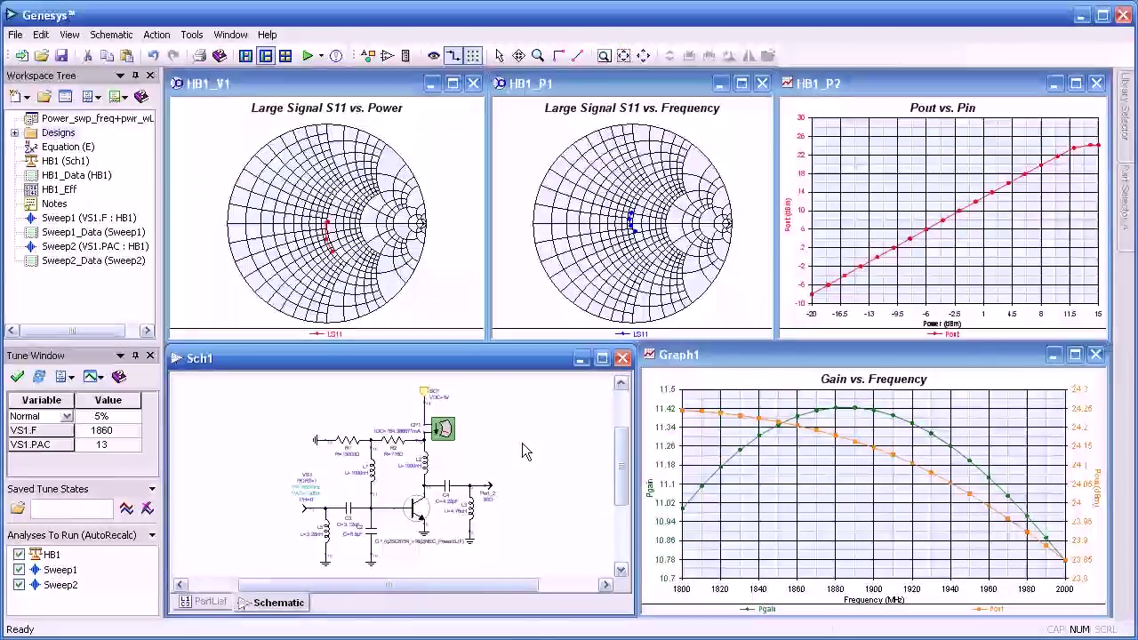
left_click(445, 227)
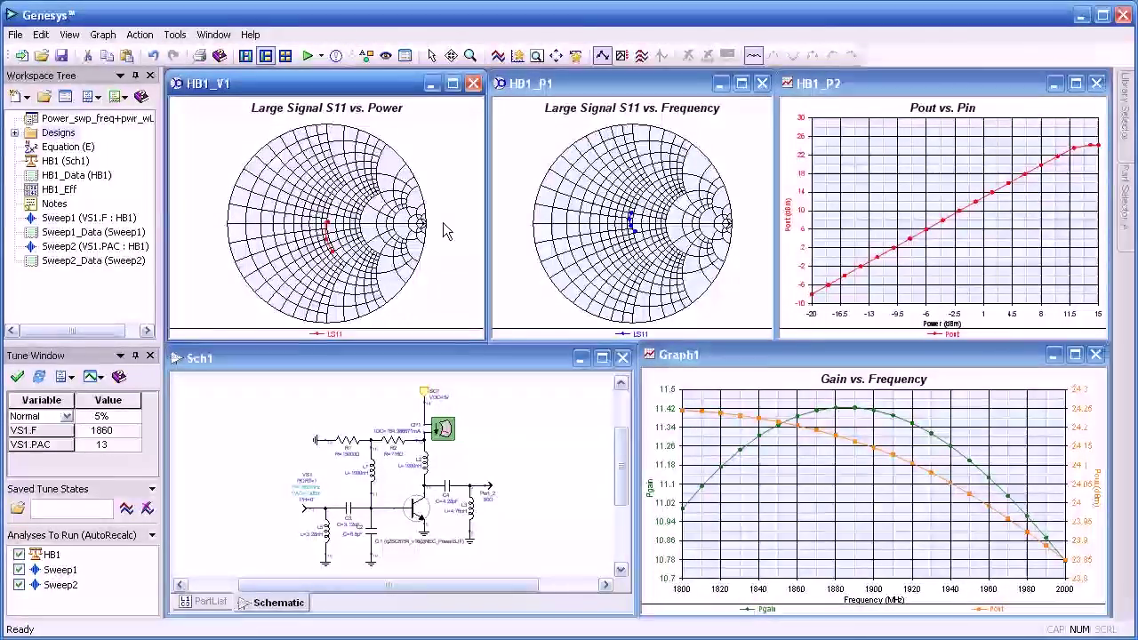
left_click(513, 177)
left_click(844, 150)
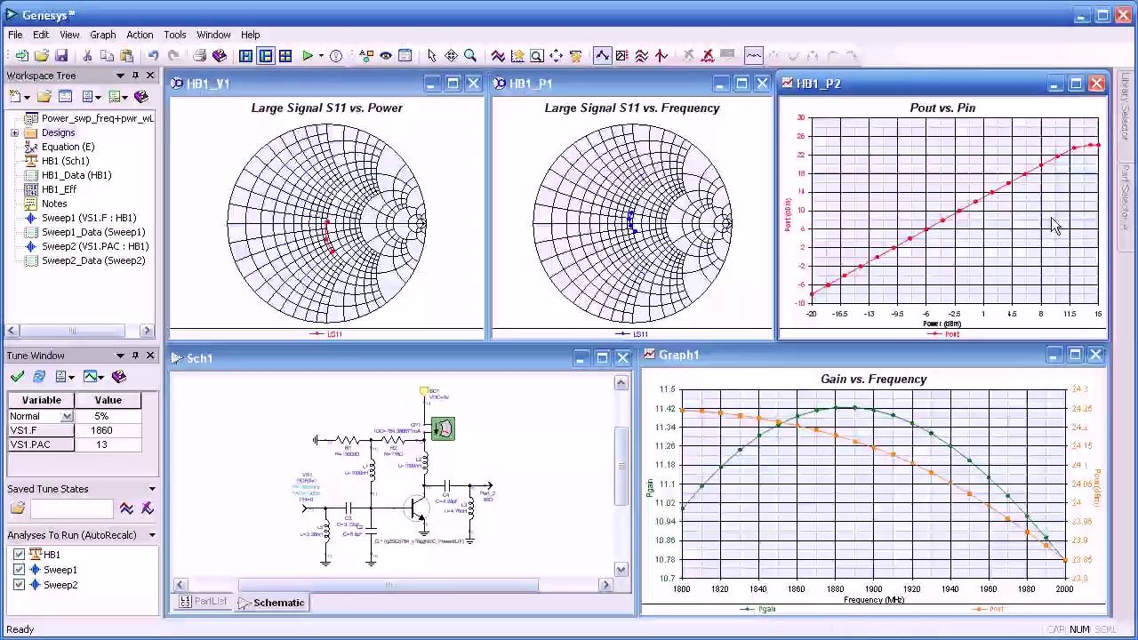
left_click(878, 545)
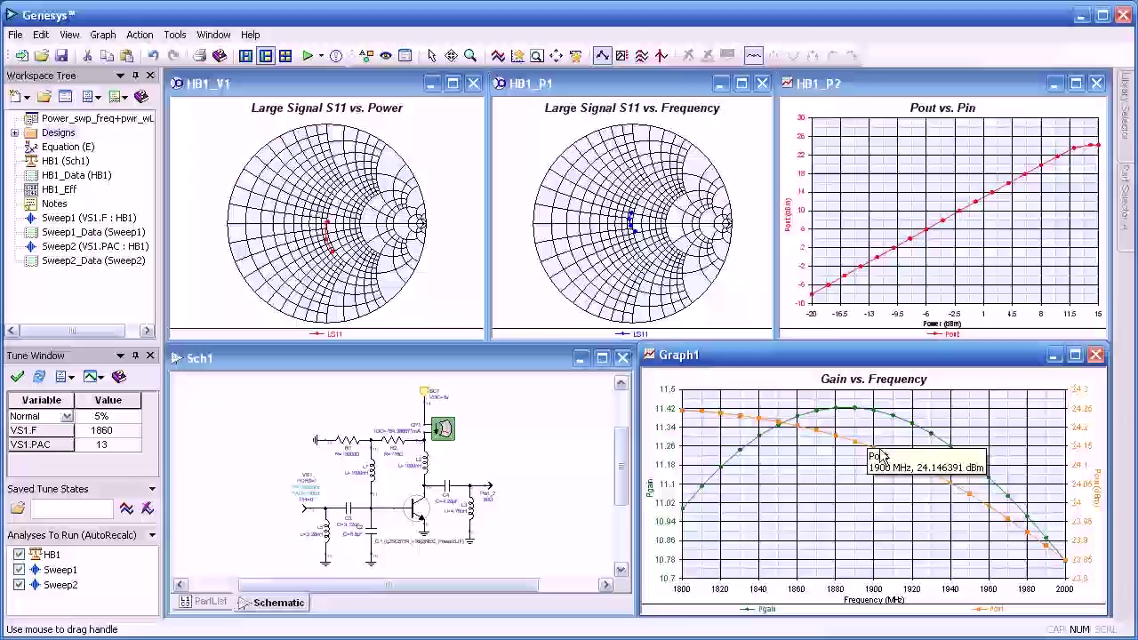
mouse_move(721, 489)
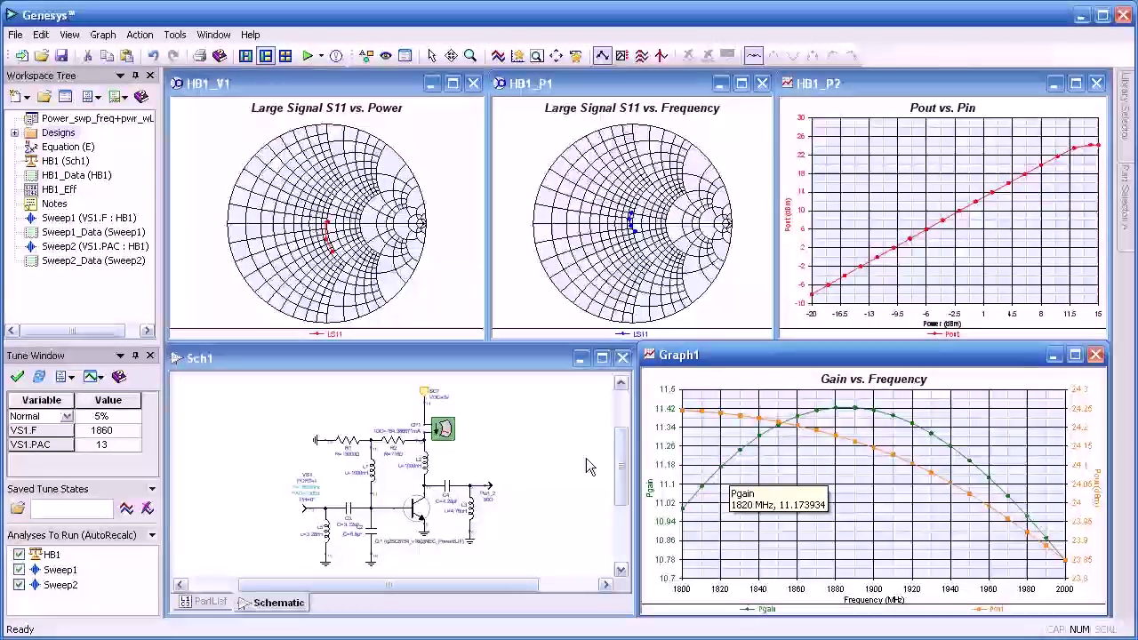
left_click(557, 441)
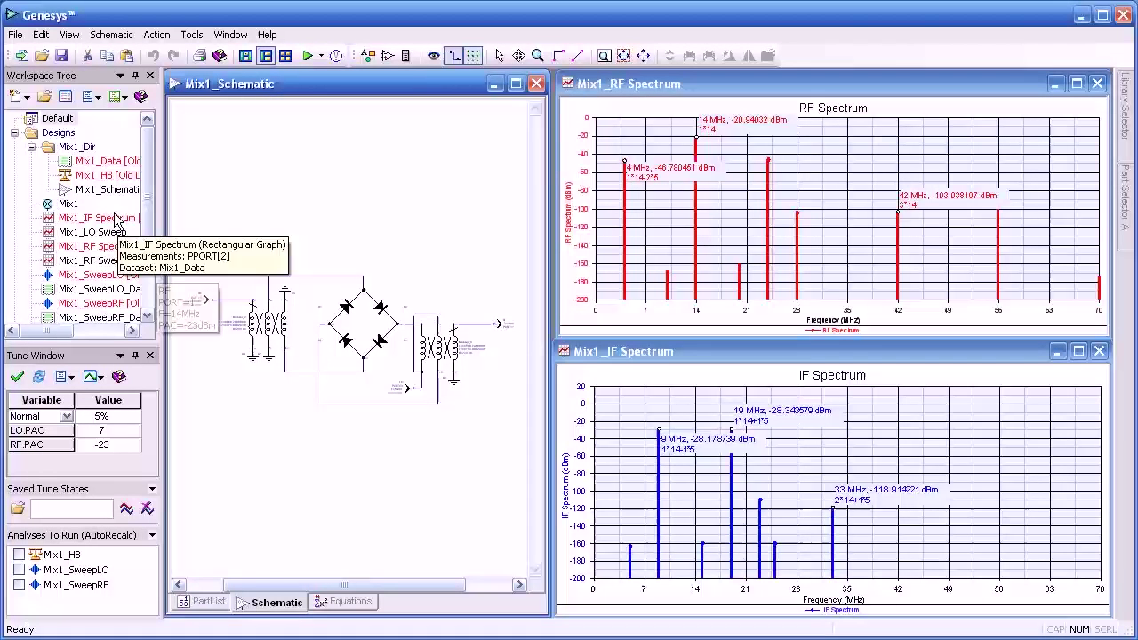
Review Mix1_HB harmonic balance settings (14 MHz RF, 5 MHz LO, order 5), keeping them unchanged.
double_click(95, 175)
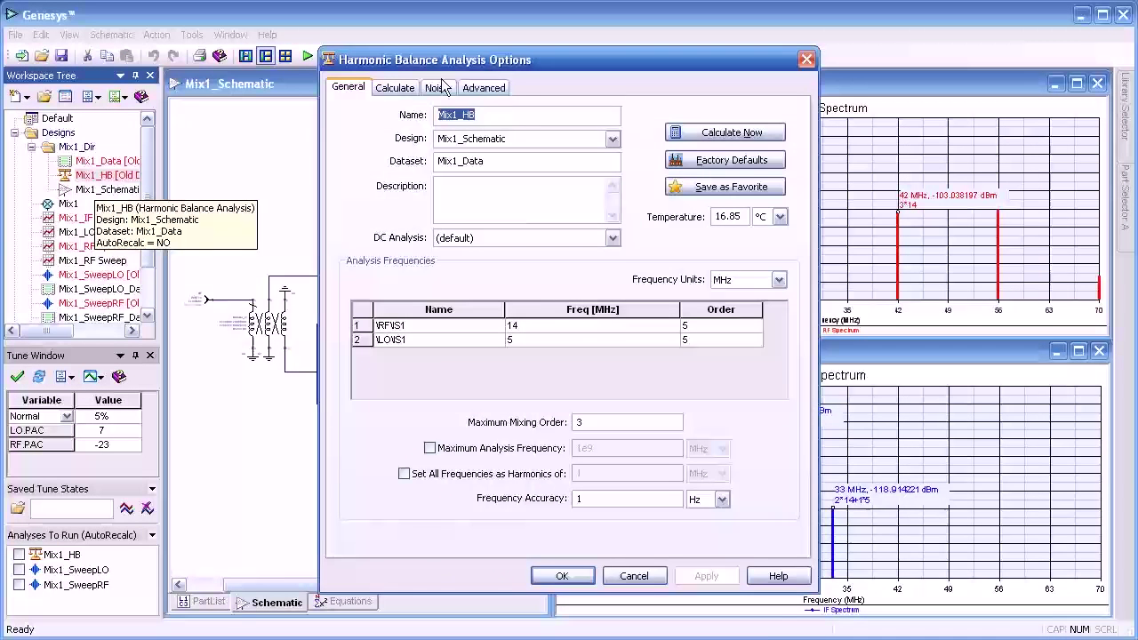
left_click_drag(521, 58, 551, 53)
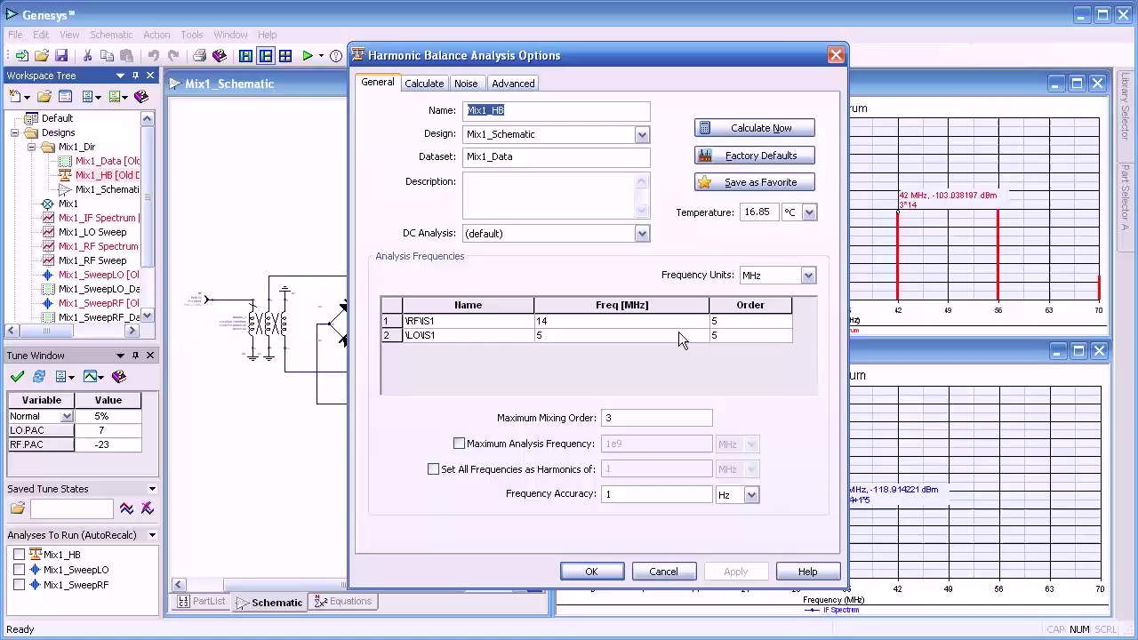
left_click(588, 571)
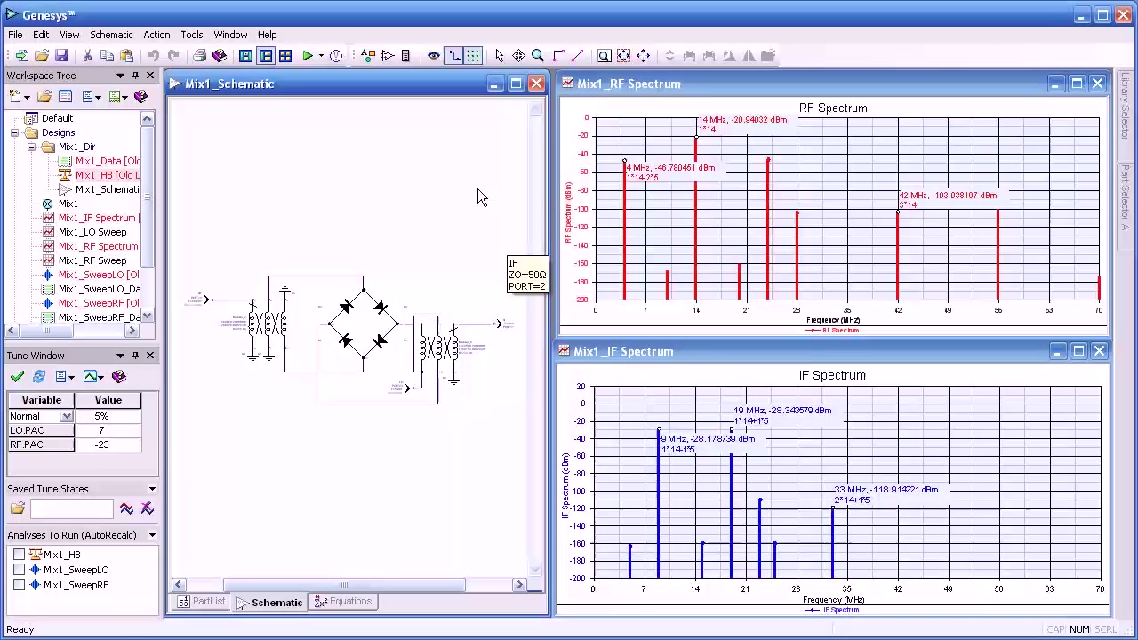